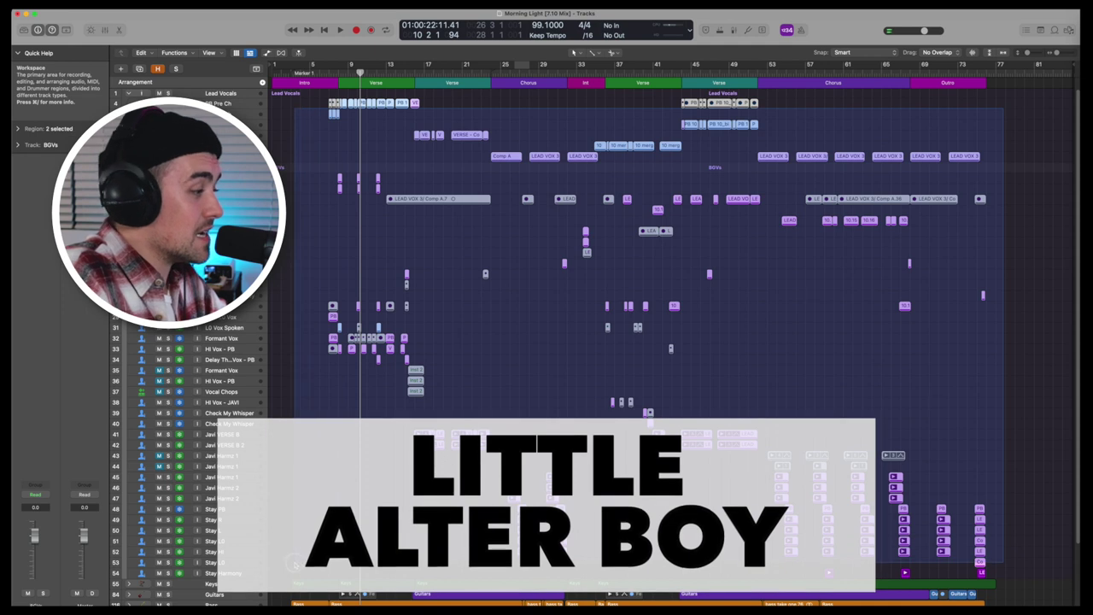
Step: Expand the BGVs stack and solo the Lead Vocals together with the verse's L0 Vox, Formant Vox and HI Vox tracks
left_click_drag(284, 574, 282, 571)
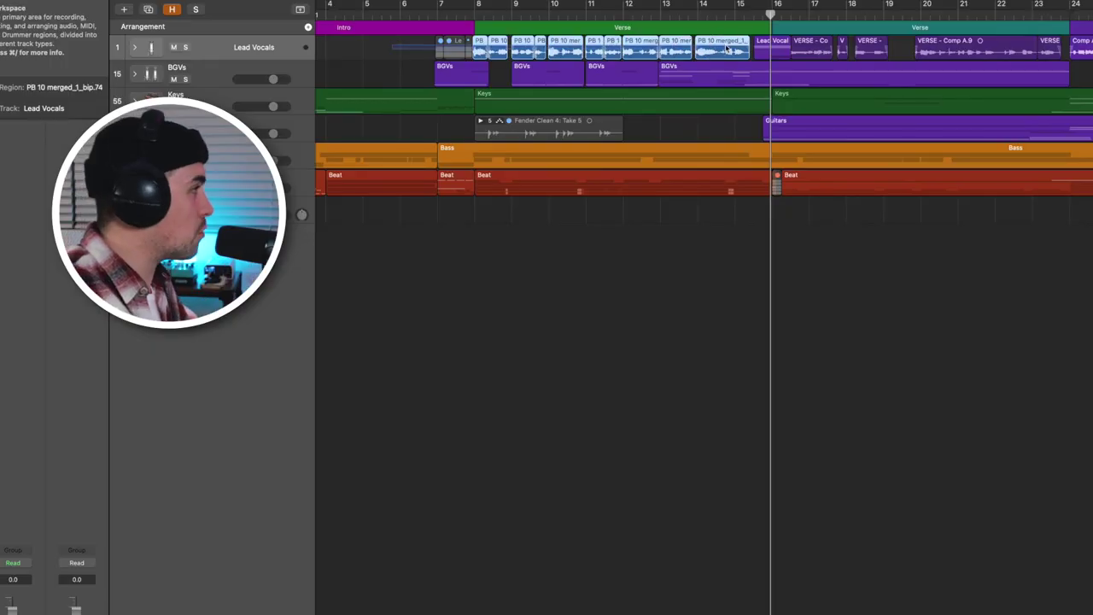
left_click(726, 49, "shift")
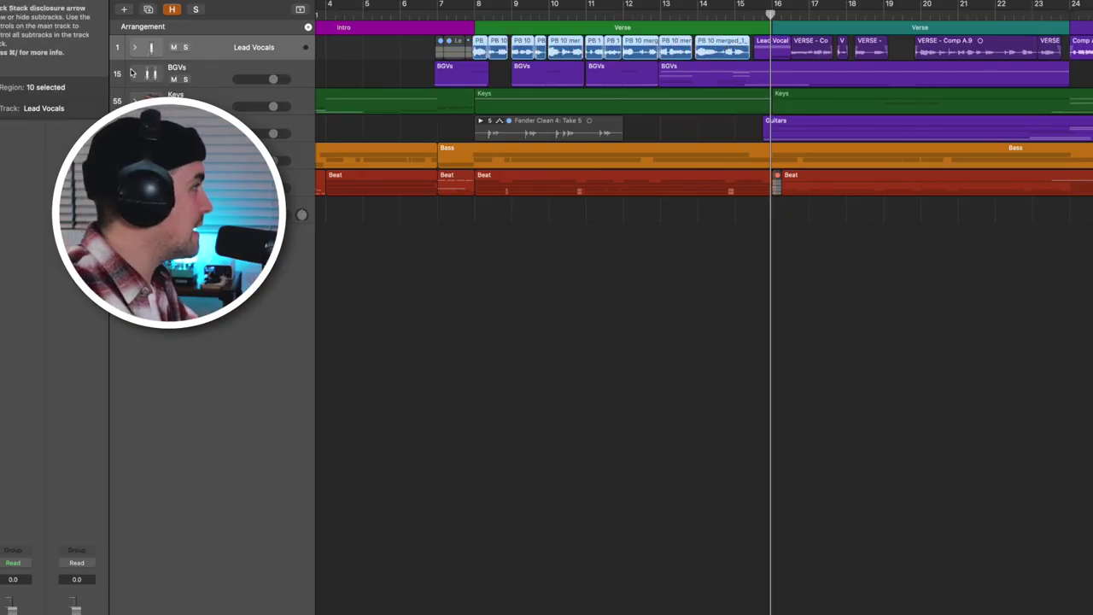
left_click(134, 76)
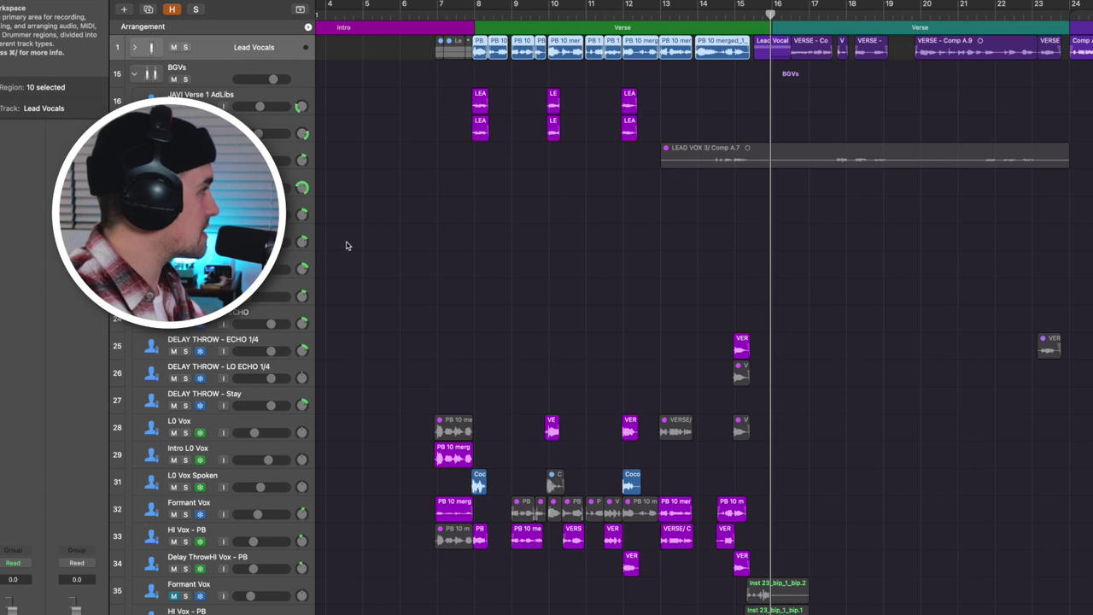
left_click(185, 47)
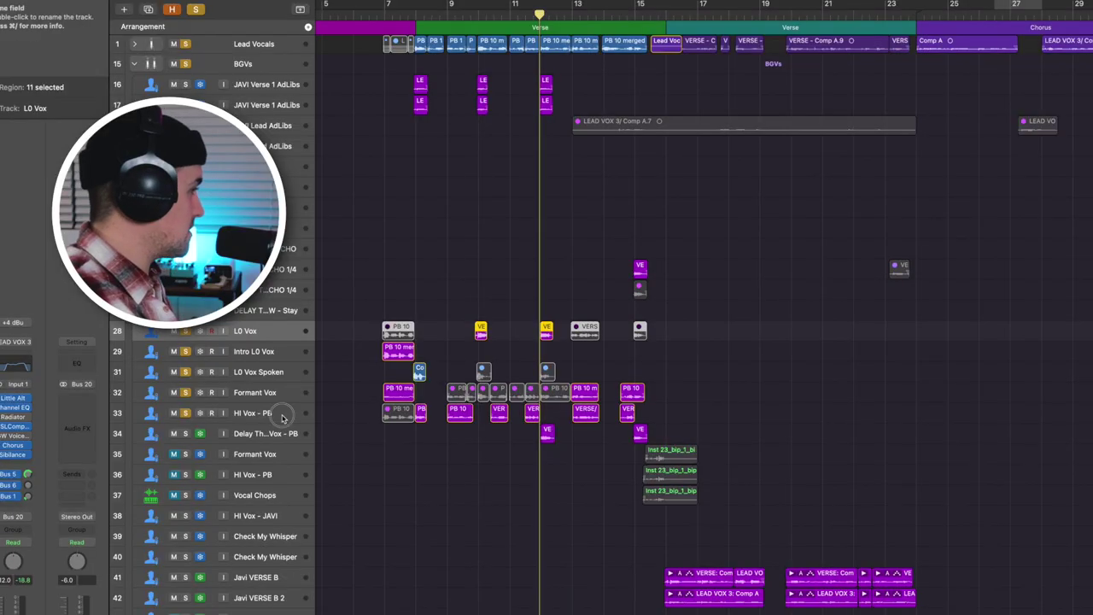
left_click(282, 417, "shift")
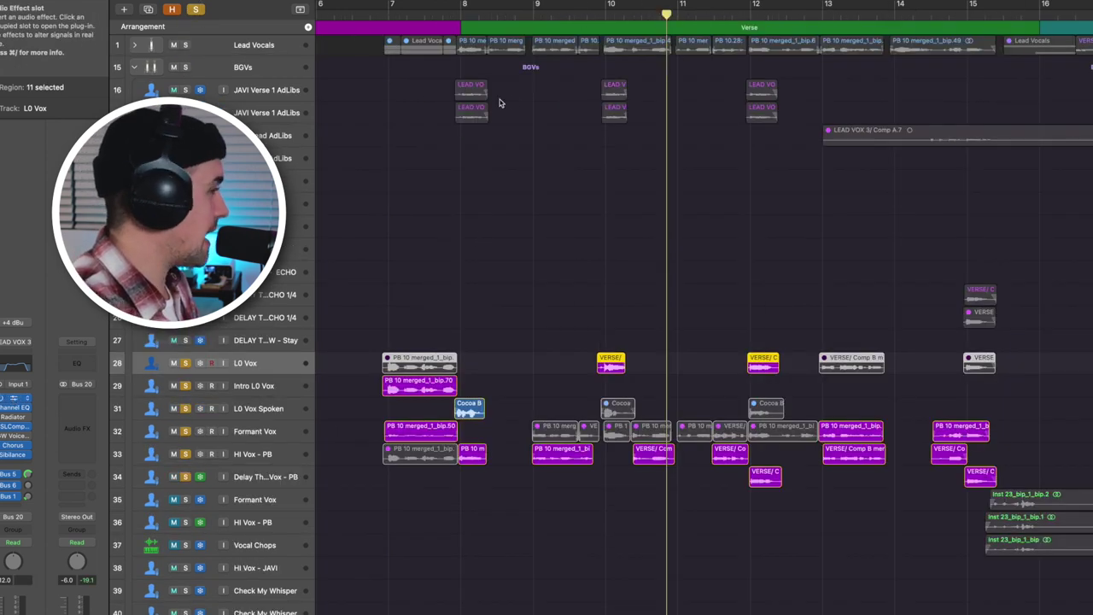
Step: Open Little AlterBoy on the L0 Vox and Intro L0 Vox tracks and arrange the two plug-in windows side by side
left_click(13, 398)
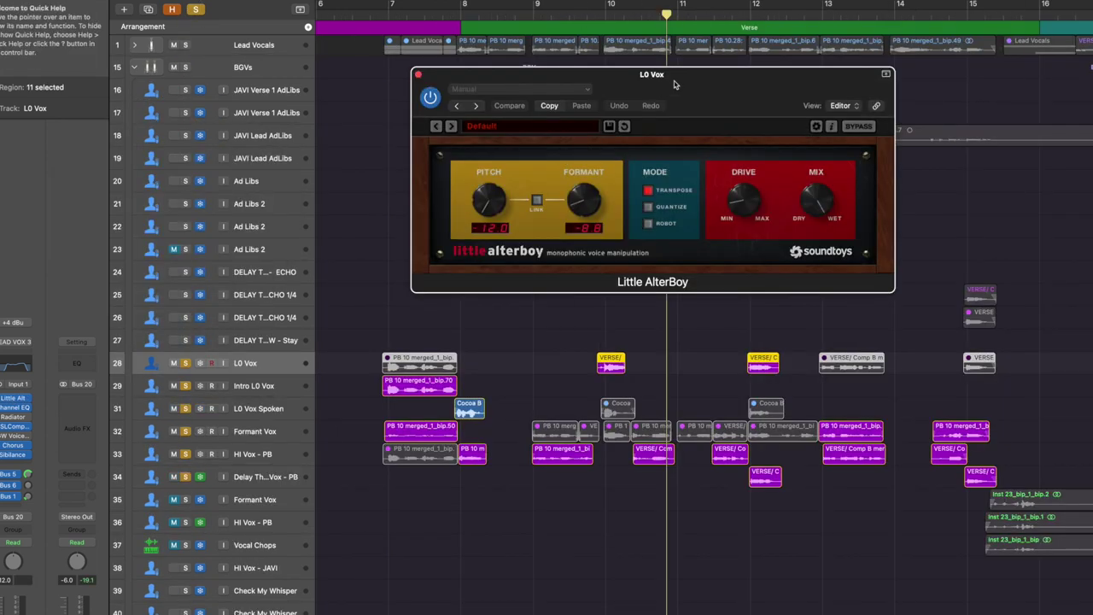
left_click_drag(673, 82, 374, 71)
left_click(234, 389)
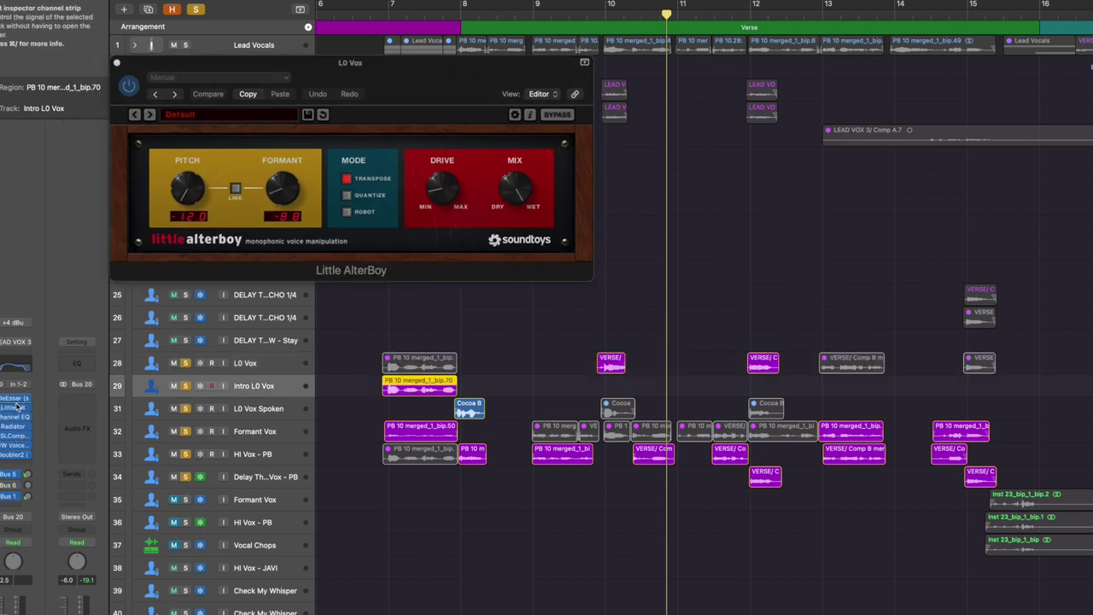
left_click(15, 410)
left_click_drag(487, 210, 796, 197)
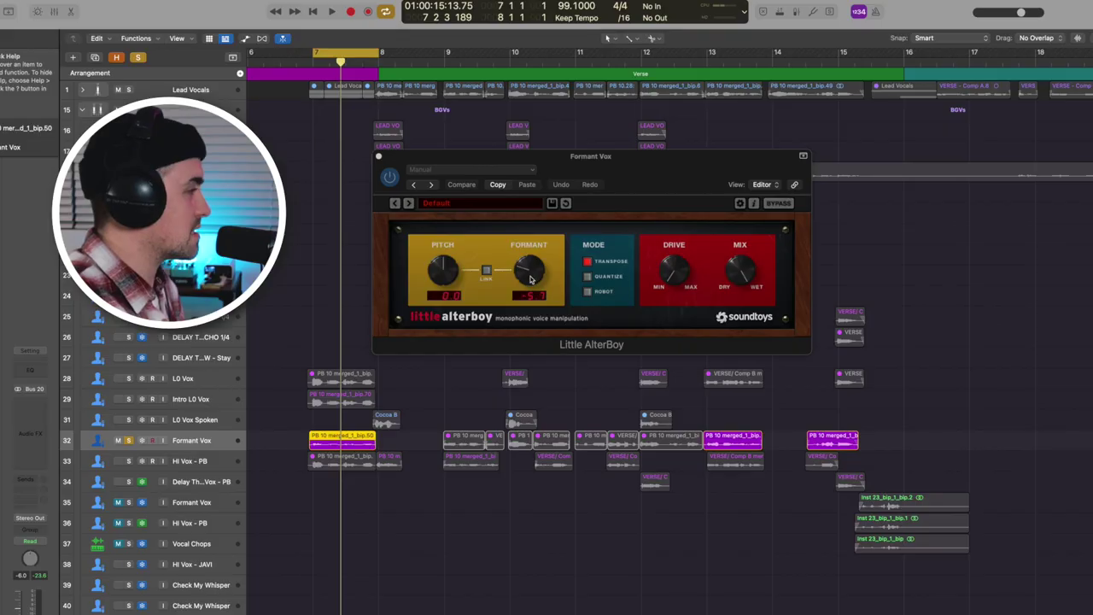
Step: Adjust the formant in Little AlterBoy on the soloed Formant Vox track
left_click_drag(529, 277, 528, 254)
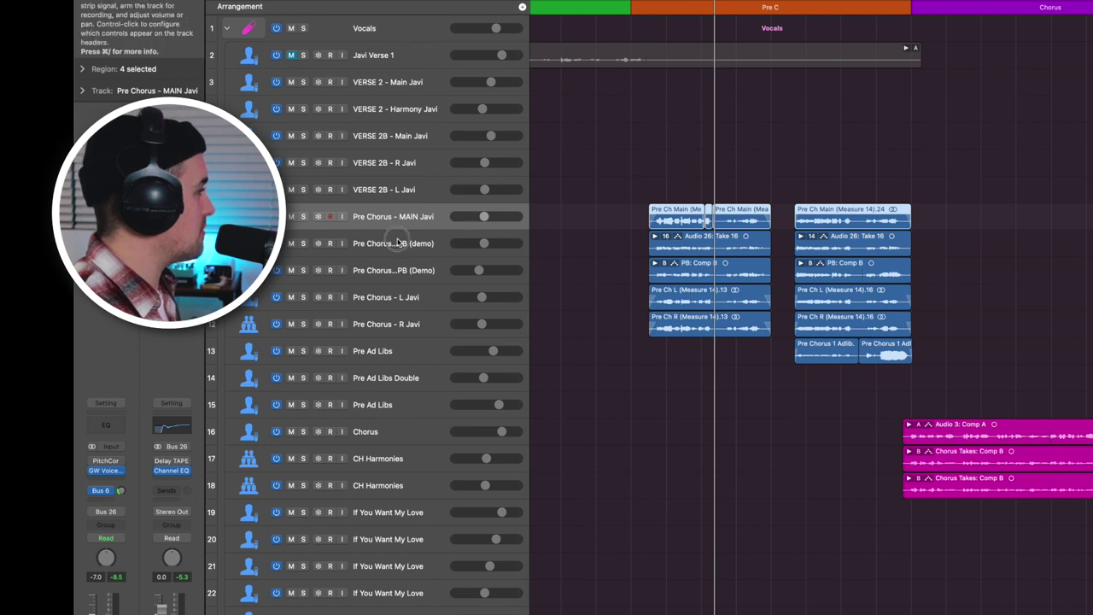
Step: Mute tracks 10 to 13, from the second Pre Chorus PB demo to Pre Ad Libs, and audition the main vocal with the first demo double
left_click(318, 239)
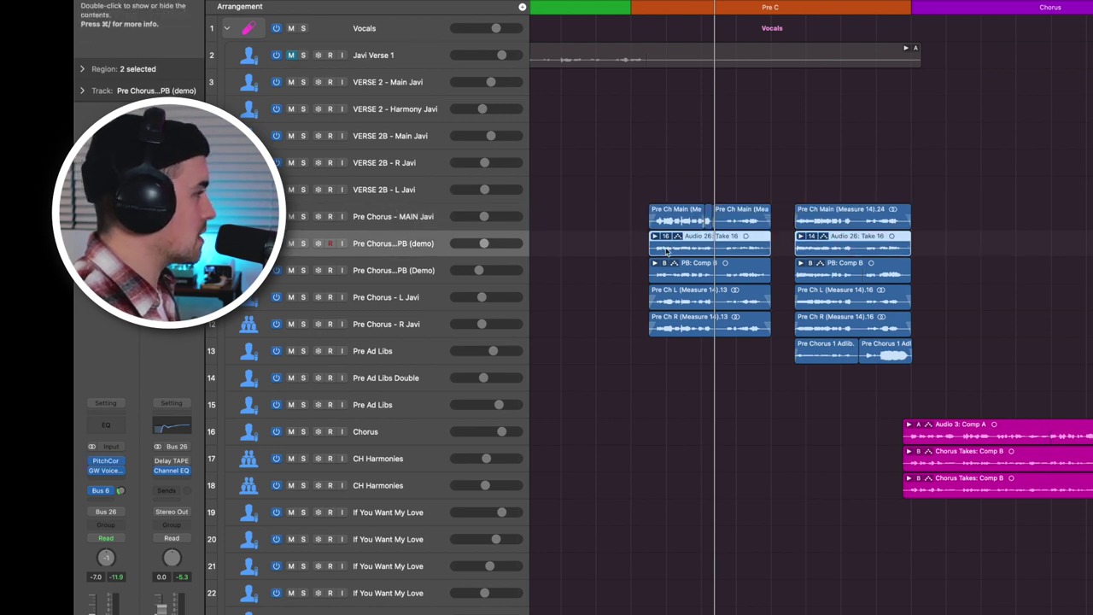
left_click_drag(293, 272, 291, 351)
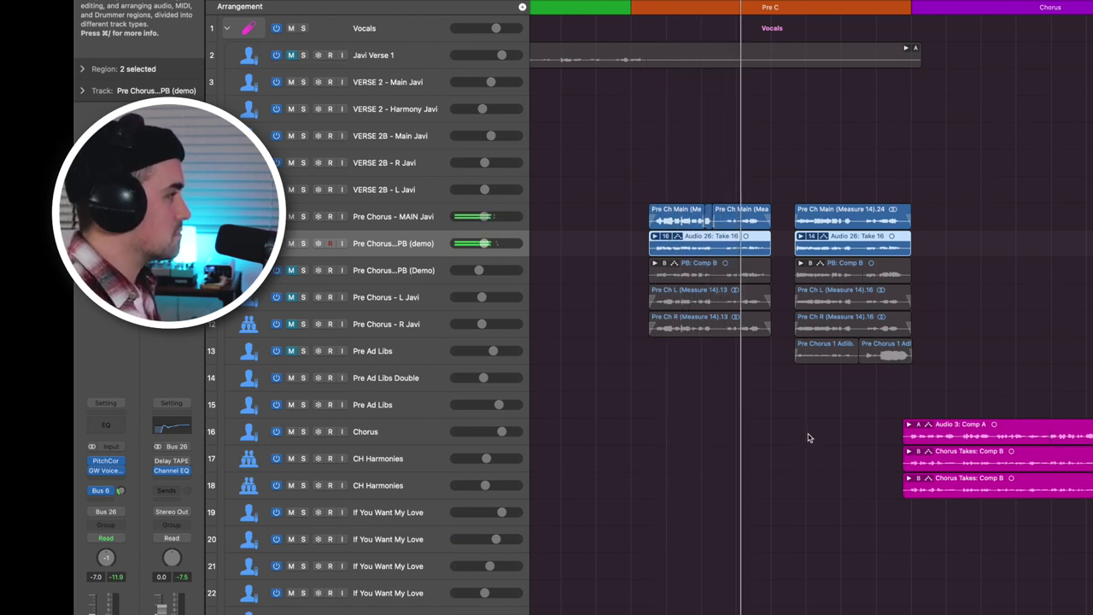
key("space")
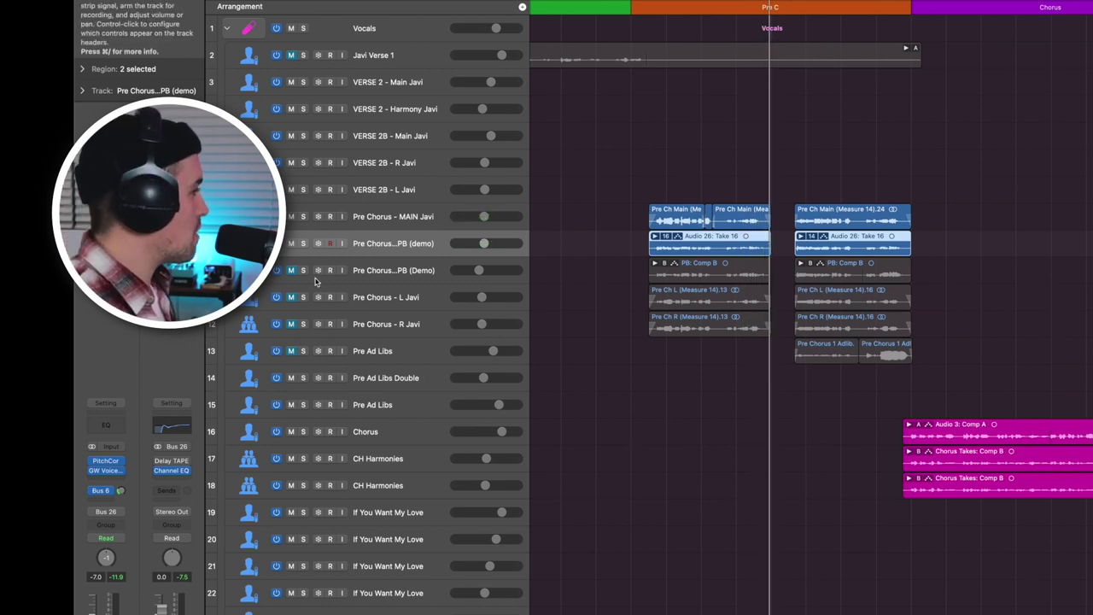
Step: Unmute the Pre Chorus L and R tracks and open Vocal Bender on the L track
left_click(291, 297)
left_click(291, 324)
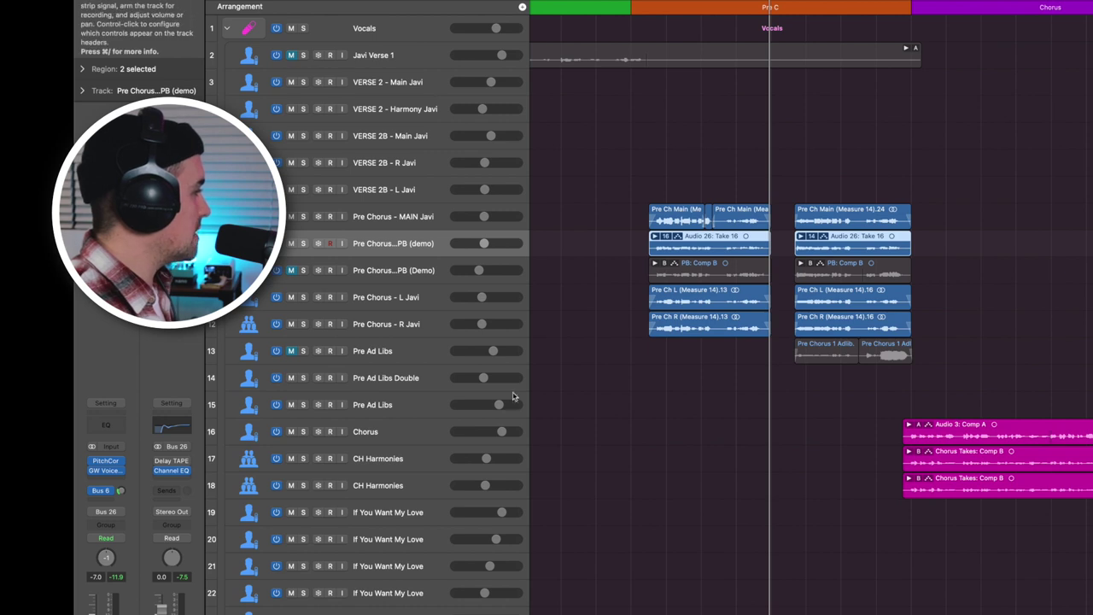
left_click(465, 295)
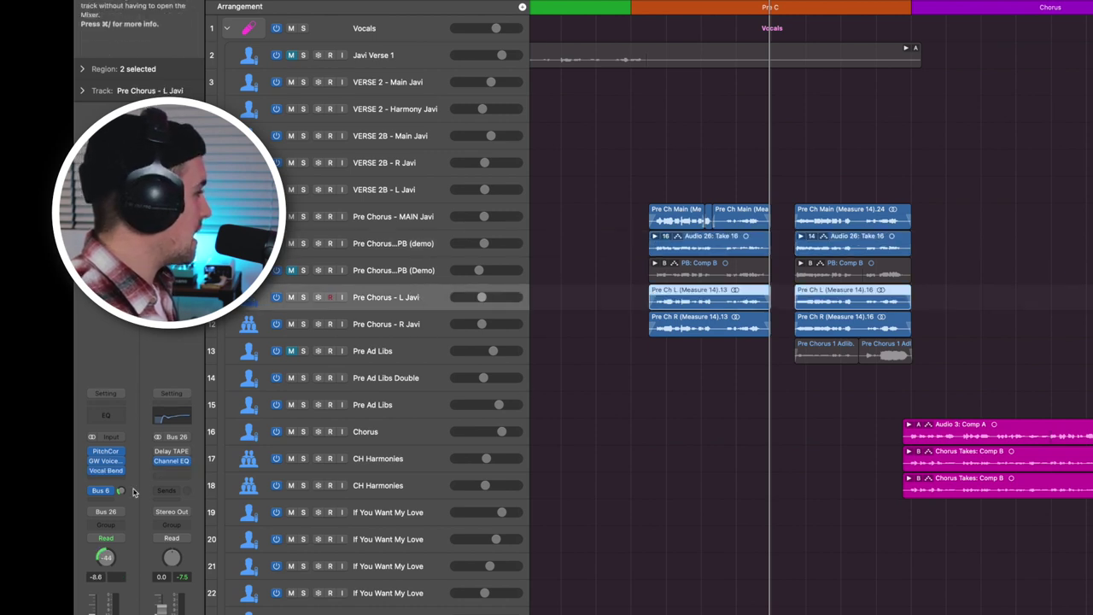
left_click(105, 472)
left_click_drag(786, 56, 342, 17)
Step: Open Vocal Bender on the Pre Chorus R track and place its window beside the L track's Vocal Bender
left_click(458, 325)
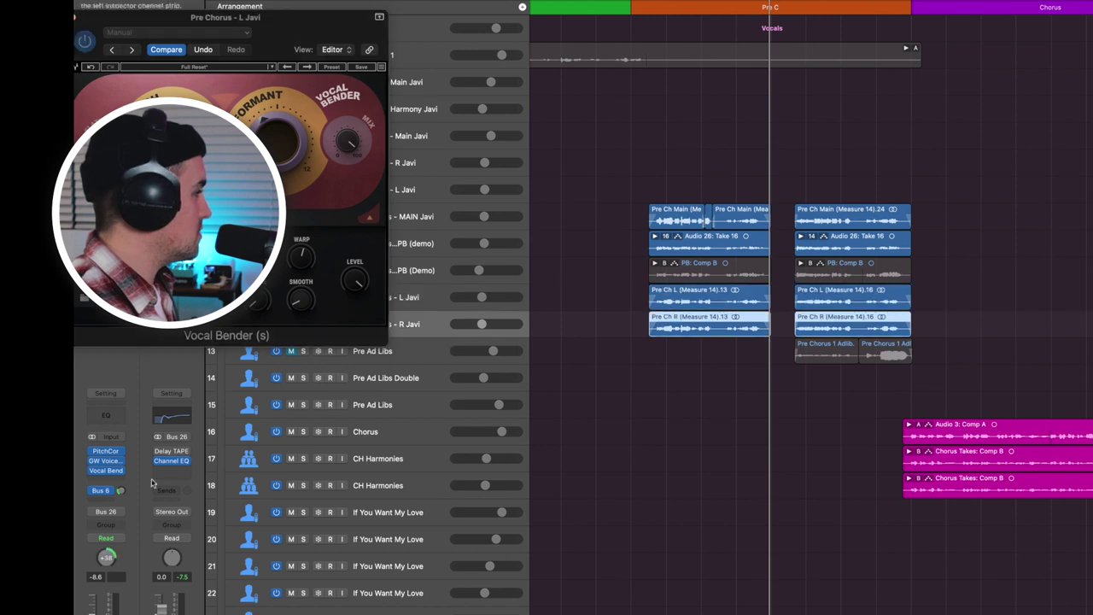
left_click(104, 472)
left_click_drag(671, 49, 830, 54)
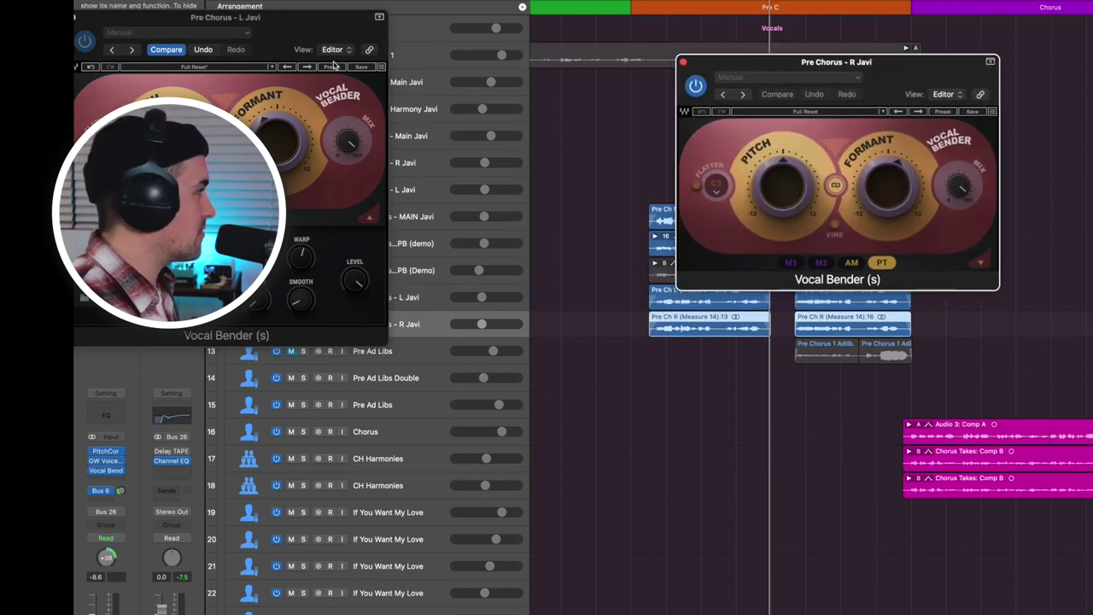
left_click(332, 49)
left_click(288, 50)
left_click_drag(318, 19, 555, 23)
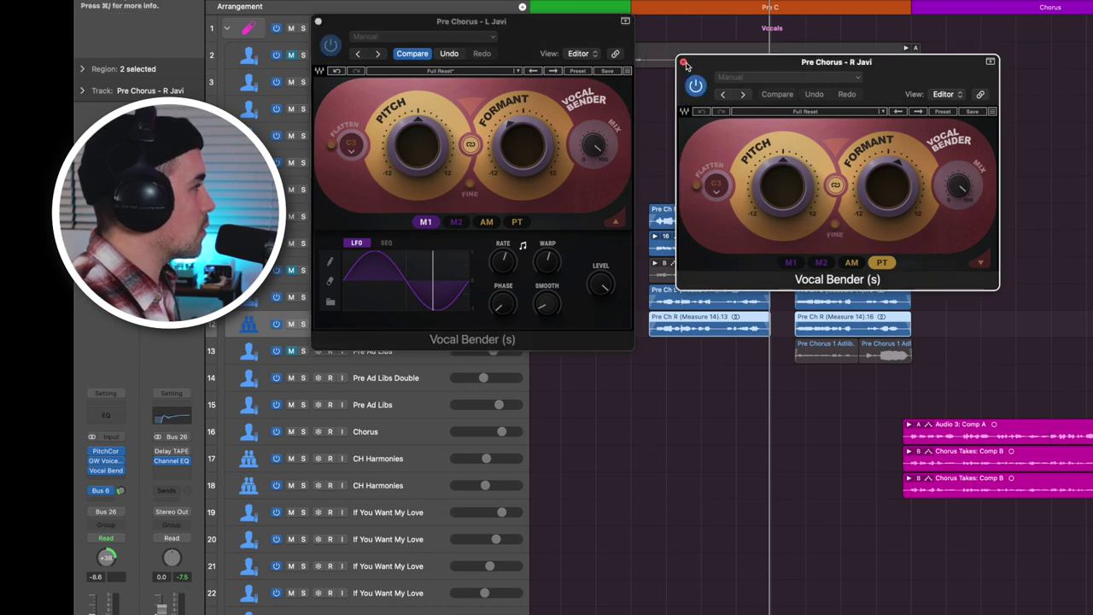
Step: Close both Vocal Bender windows and audition the pre-chorus with the L and R doubles
left_click(683, 61)
left_click(319, 21)
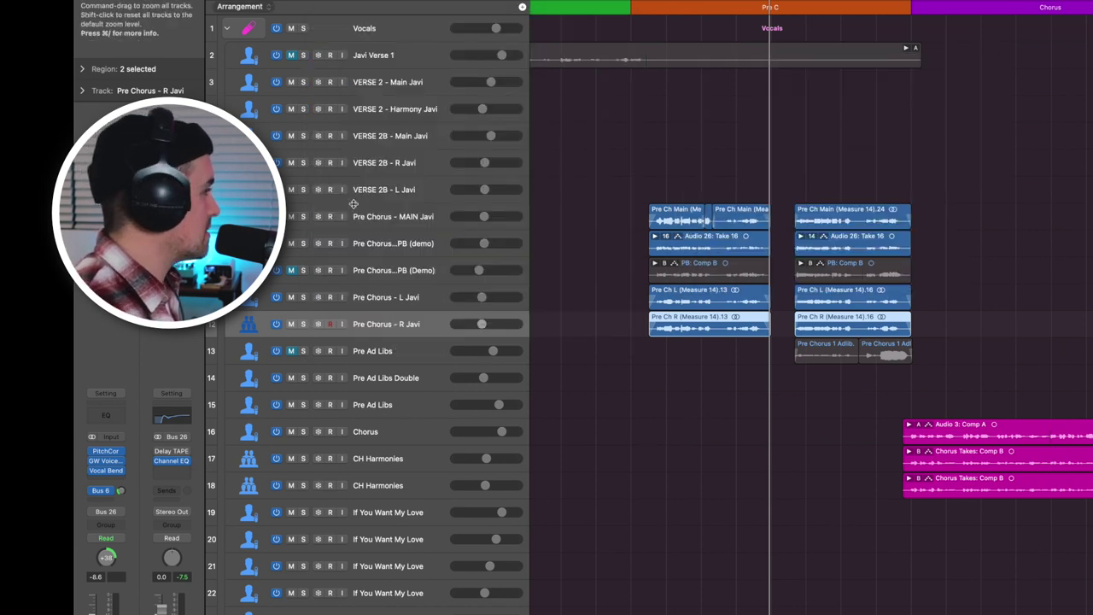
key("space")
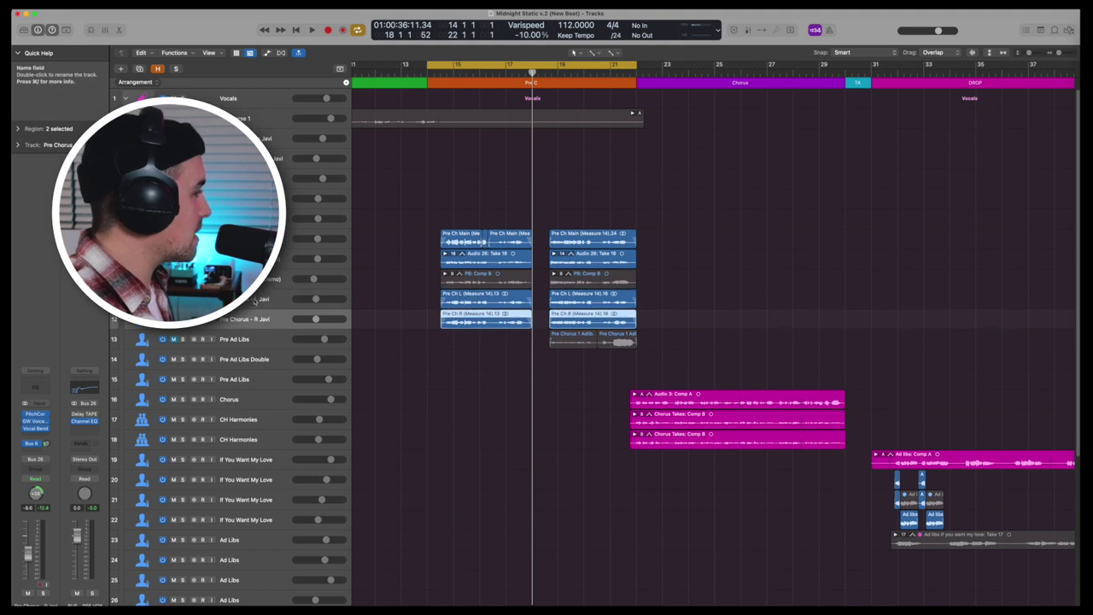
Step: Open Vocal Bender on the Pre Chorus R track to examine its pitch and formant controls
left_click(254, 301)
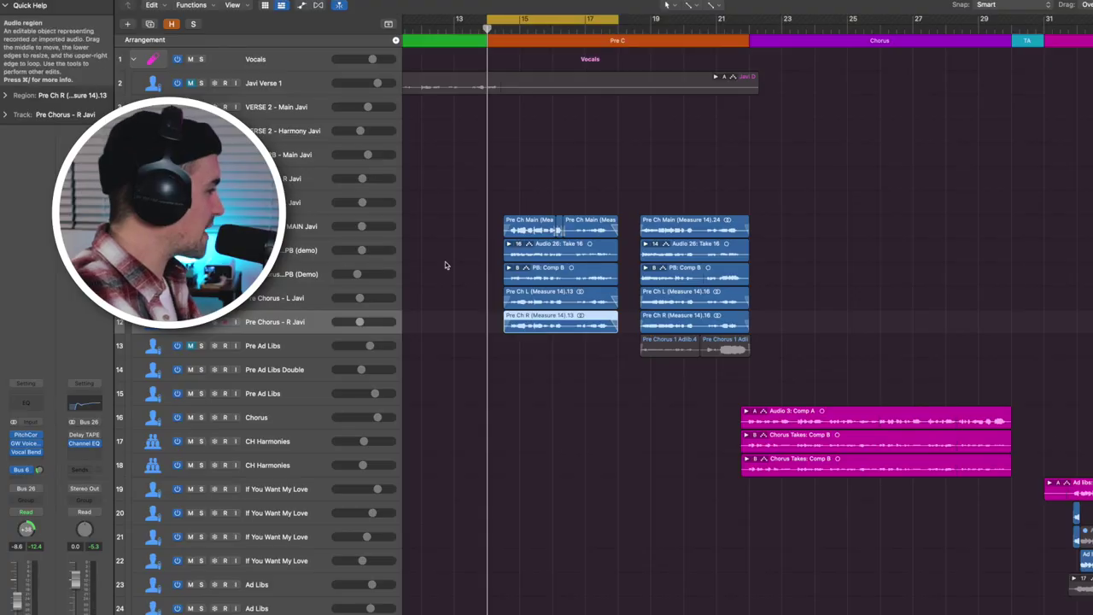
left_click(26, 451)
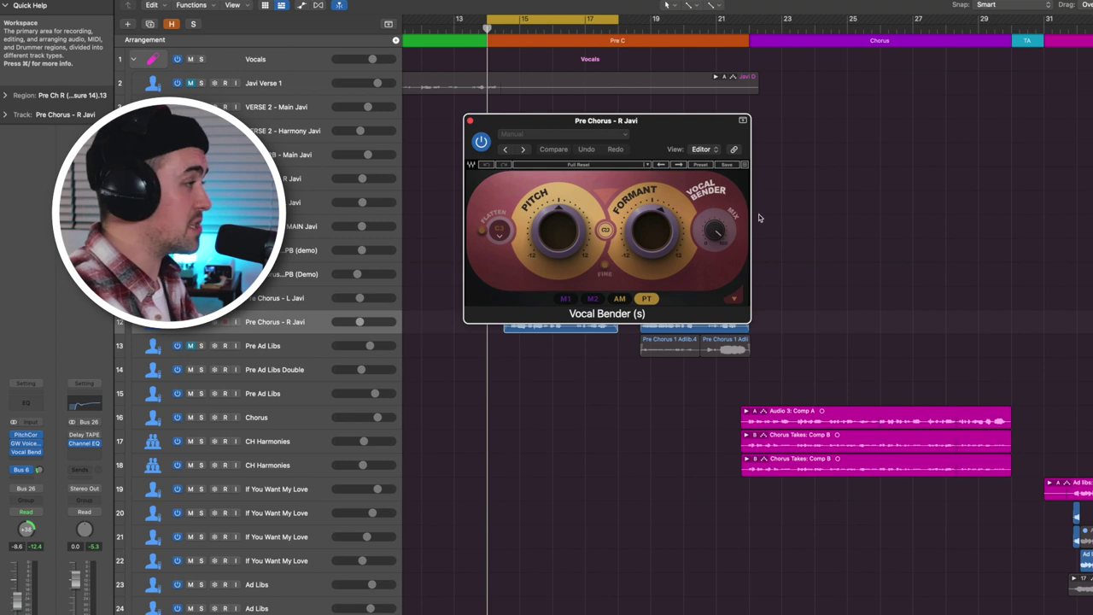
left_click(795, 208)
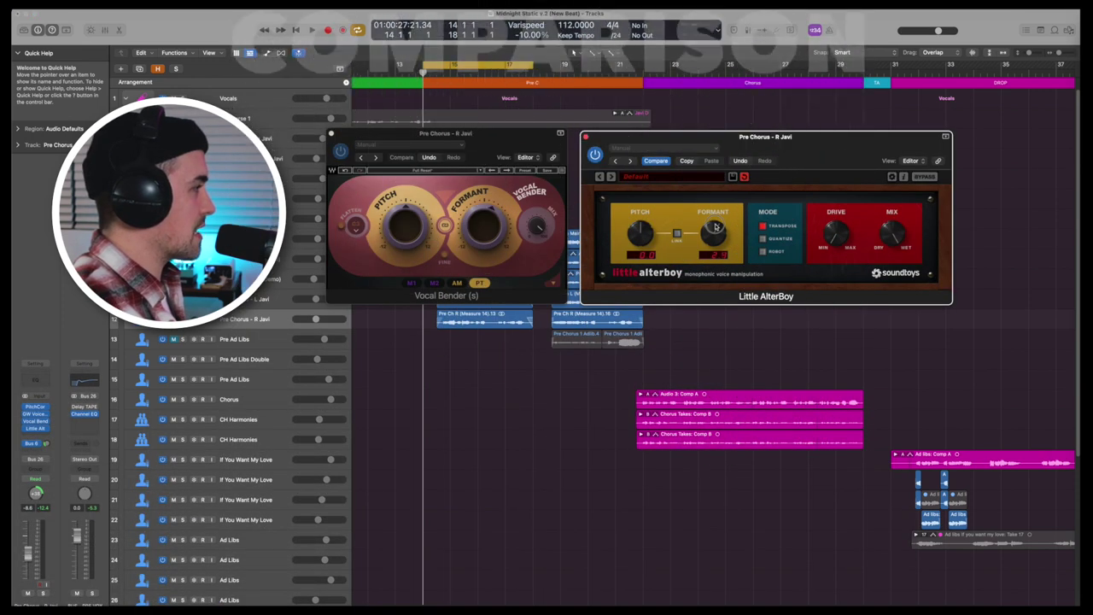
Step: Set Little AlterBoy's formant to -5.0 on the Pre Chorus R track and audition it against Vocal Bender
left_click(461, 187)
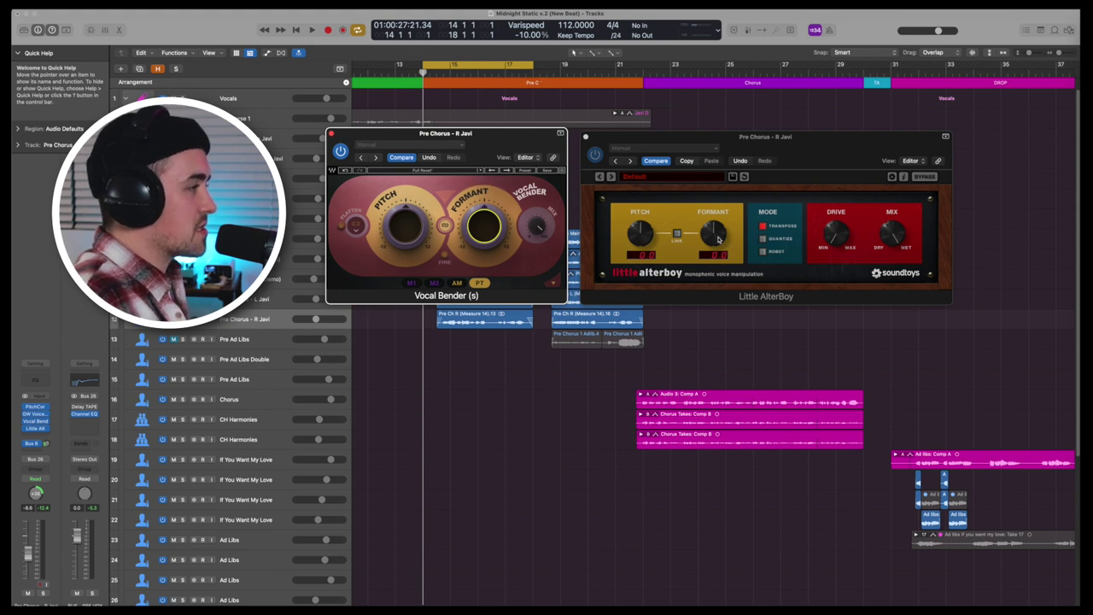
left_click_drag(718, 240, 717, 234)
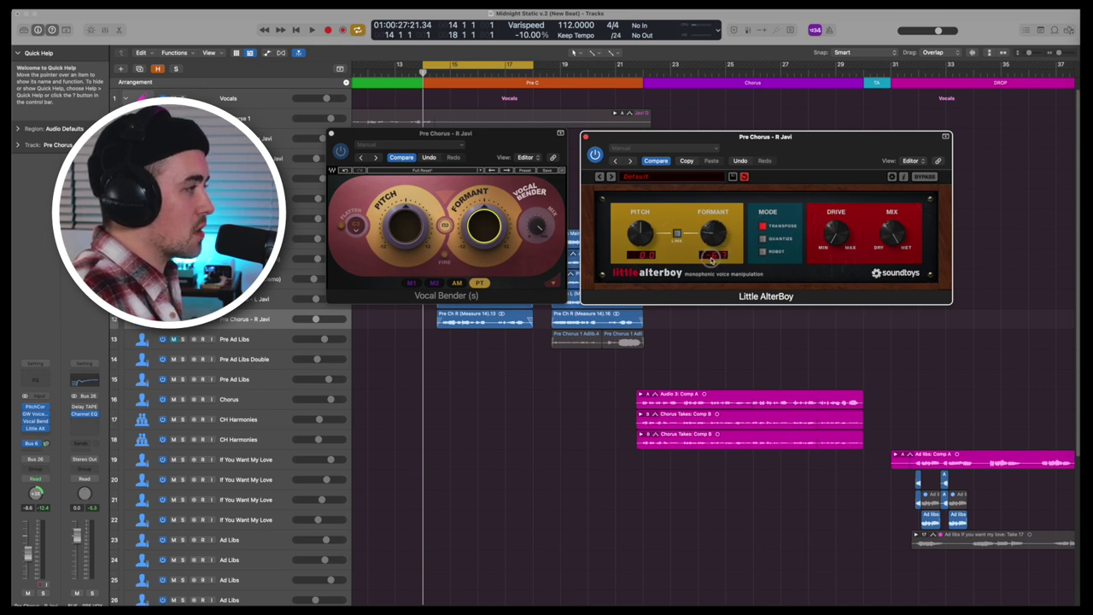
left_click(560, 235)
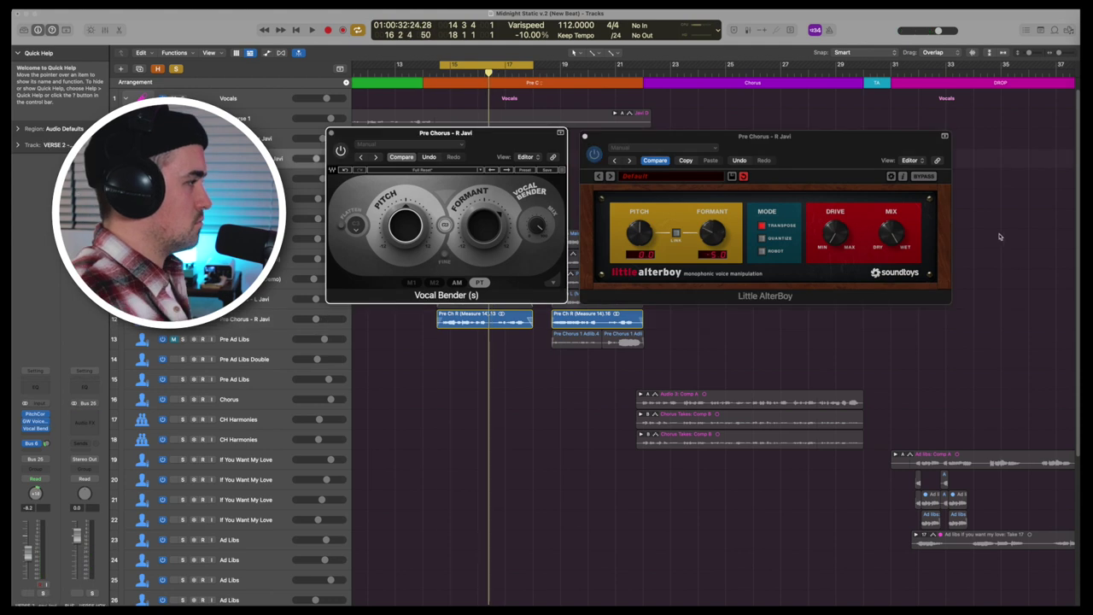
key("space")
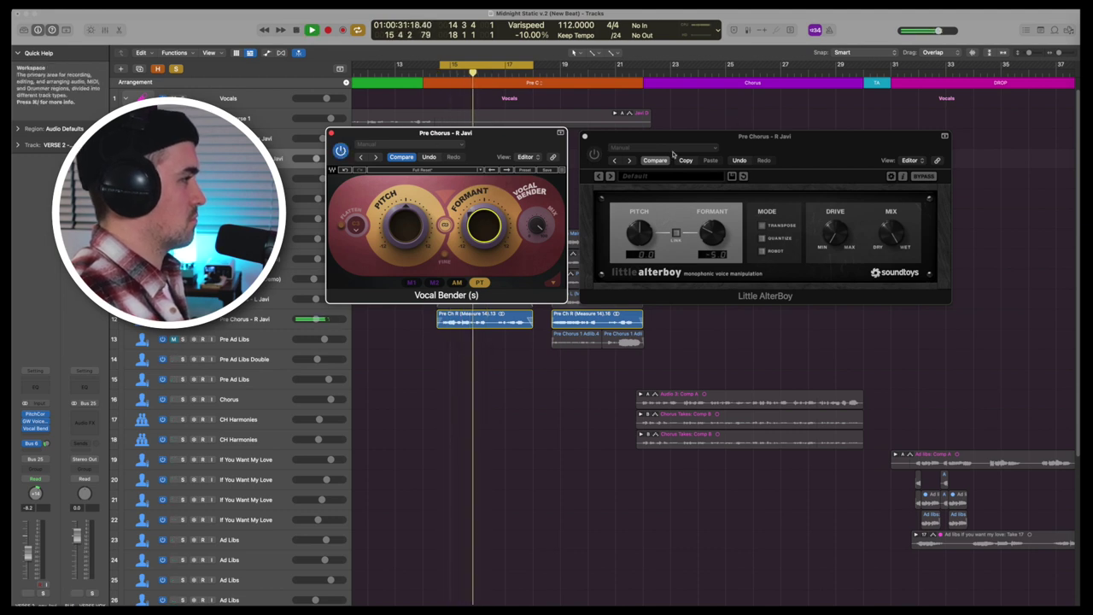
key("space")
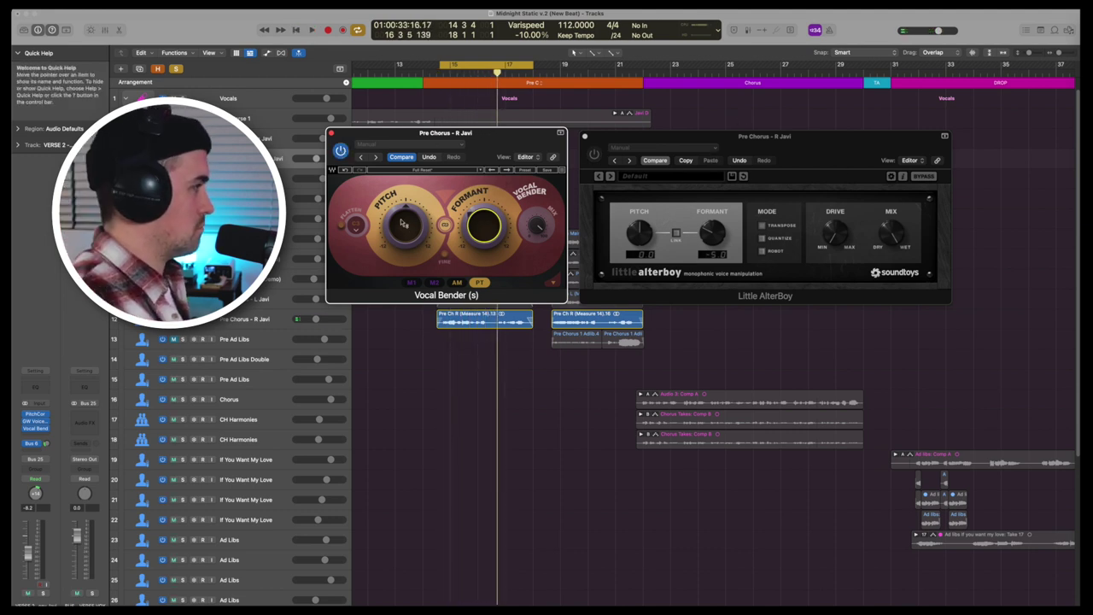
Step: Compare the -12.0 pitch shift on the Pre Chorus R vocal, switching from Vocal Bender to Little AlterBoy between playbacks
key("space")
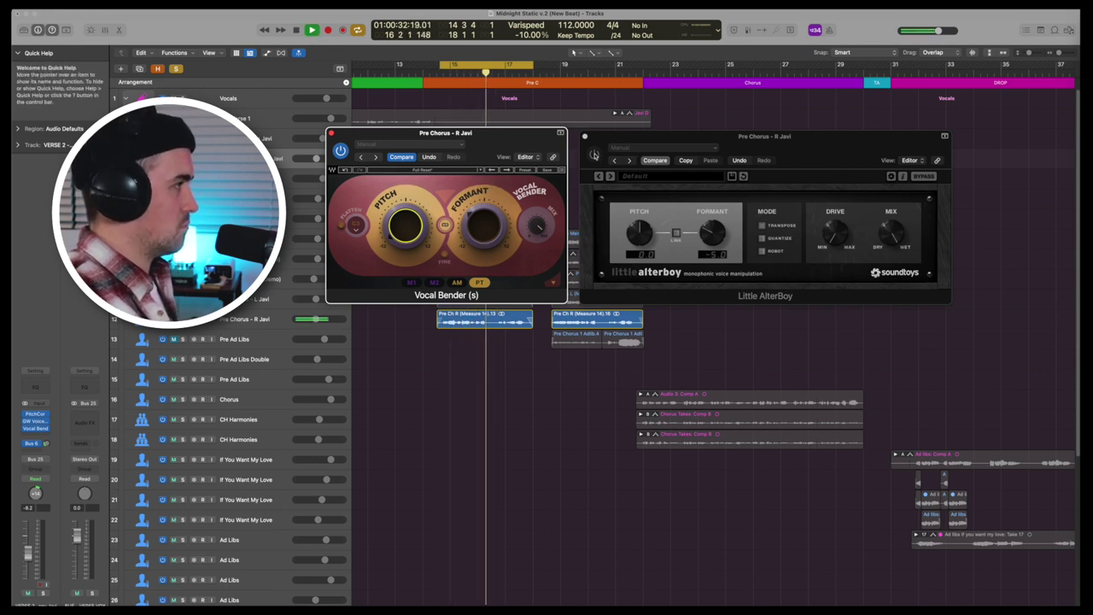
left_click(594, 154)
key("space")
left_click(338, 152)
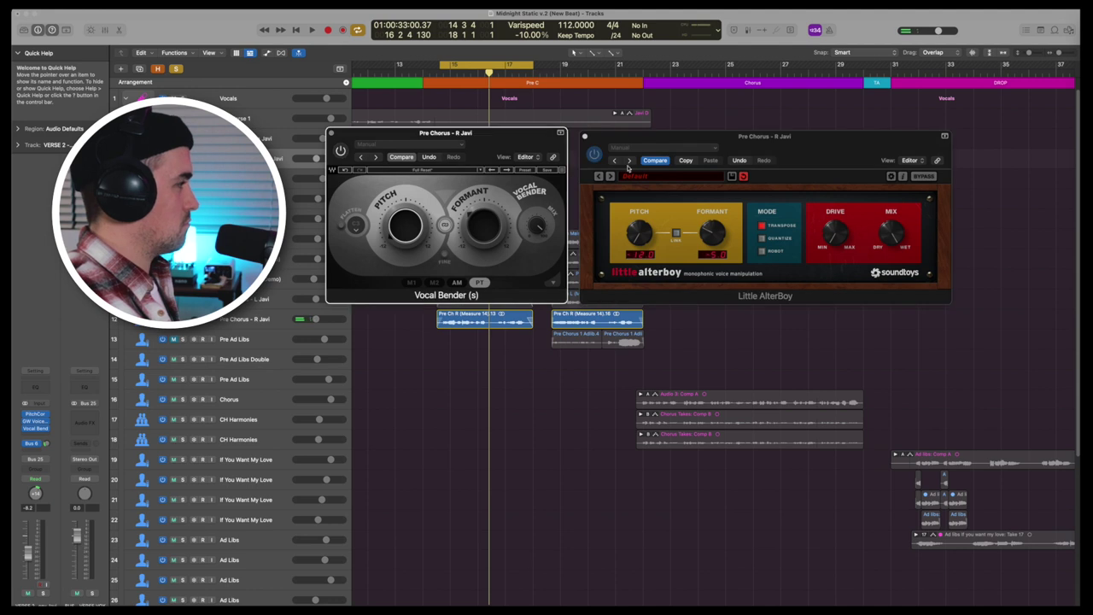
key("space")
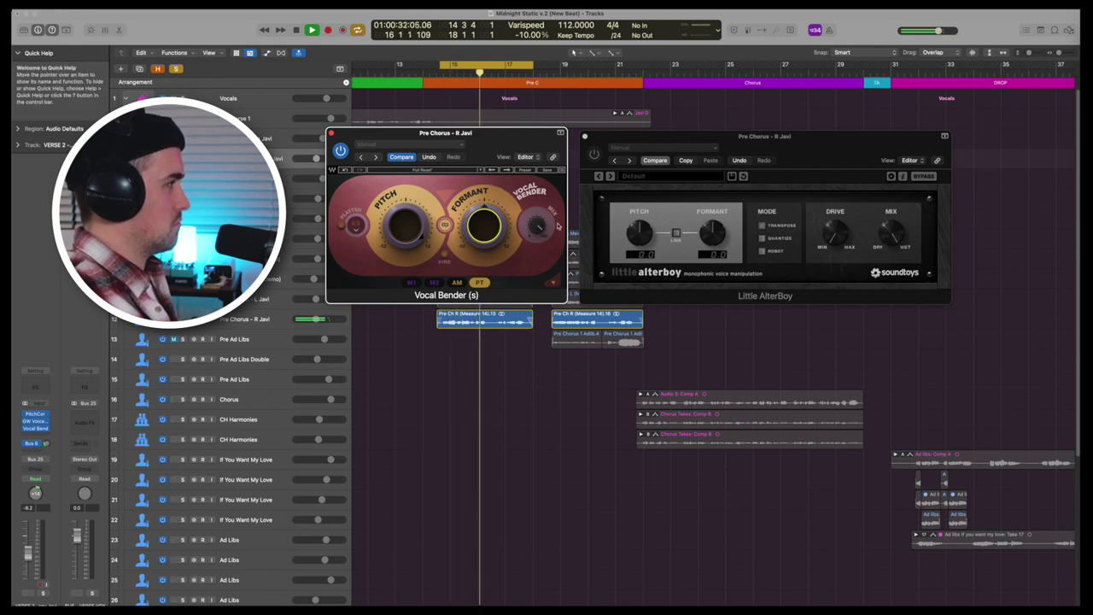
Step: Compare the 12.0 pitch shift with formant at 0.0 by switching playback from Vocal Bender to Little AlterBoy
key("space")
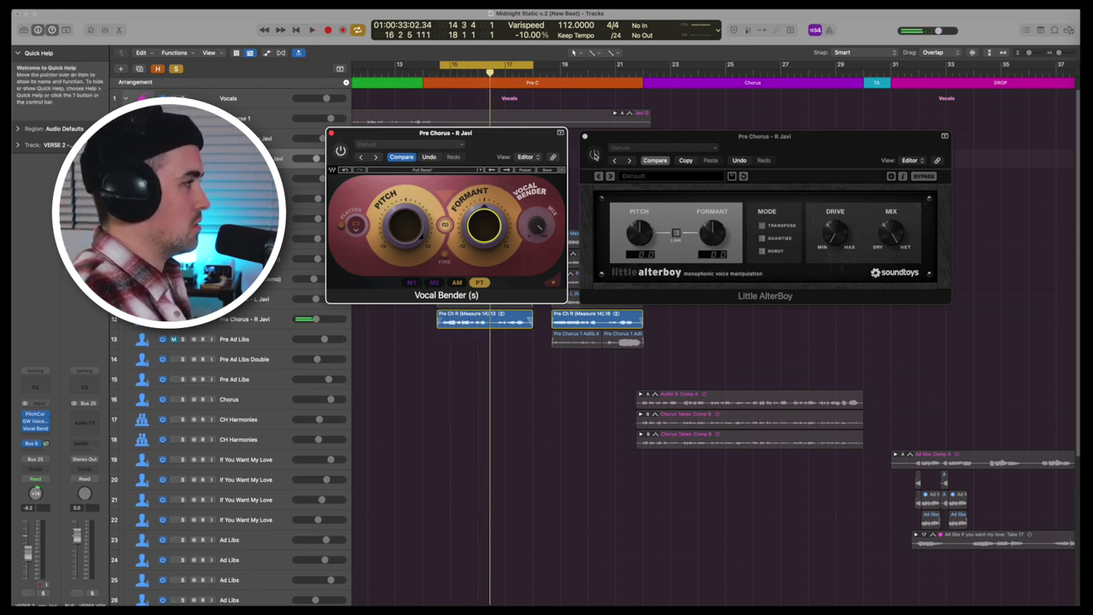
left_click(595, 154)
key("space")
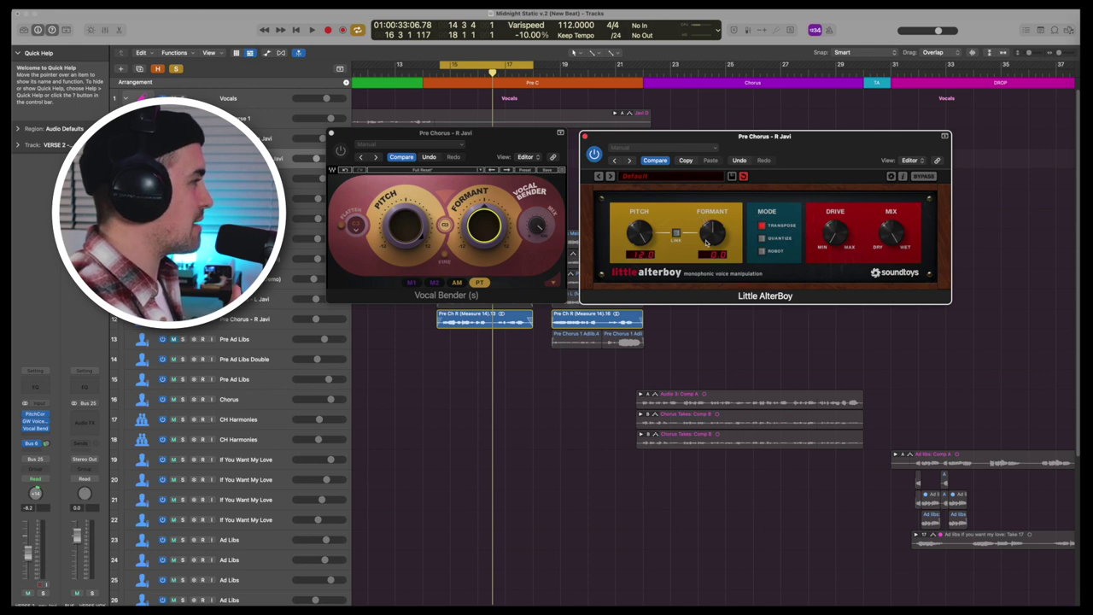
Step: Audition the Pre Chorus R vocal through Little AlterBoy with Vocal Bender bypassed, pitch at 0.0 and formant at -1.0
left_click(530, 141)
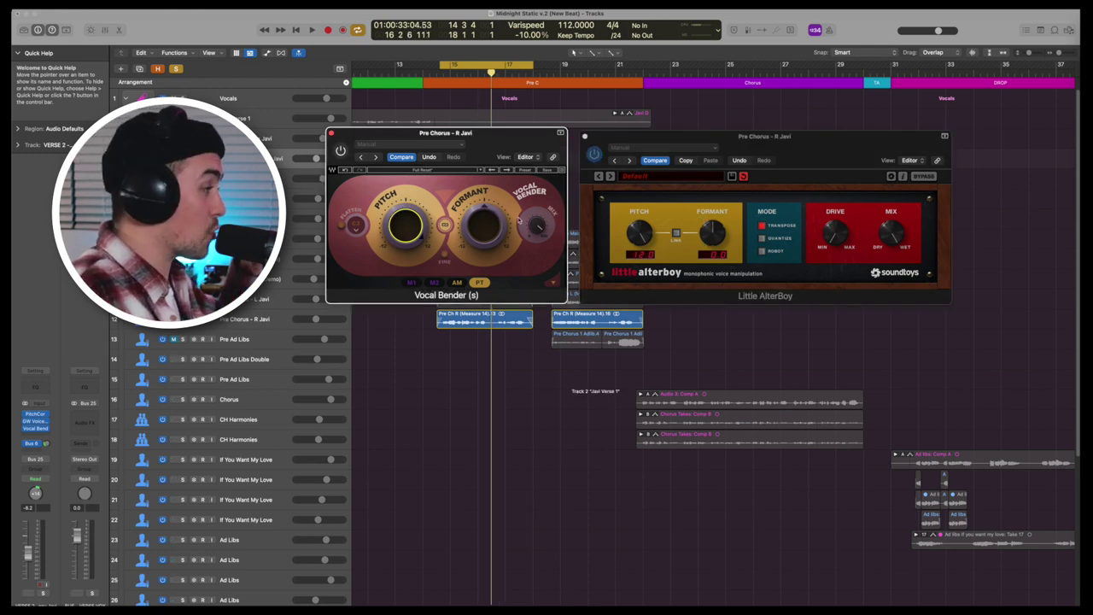
left_click(826, 227)
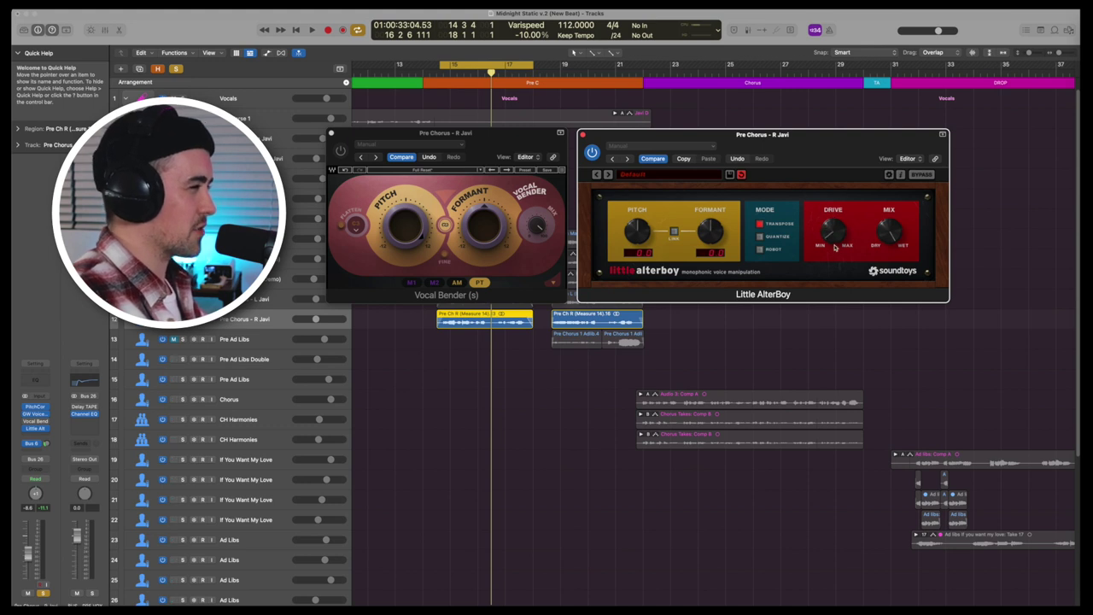
key("space")
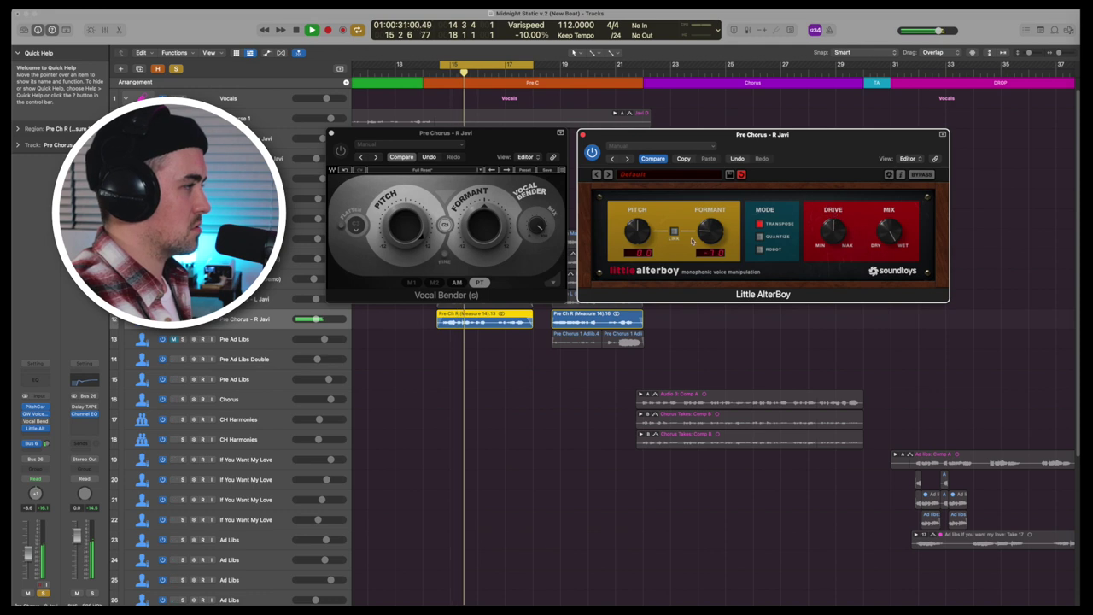
Step: Set Little AlterBoy's pitch to -12.0 and adjust its drive while the Pre Chorus R vocal plays
left_click_drag(636, 239, 636, 264)
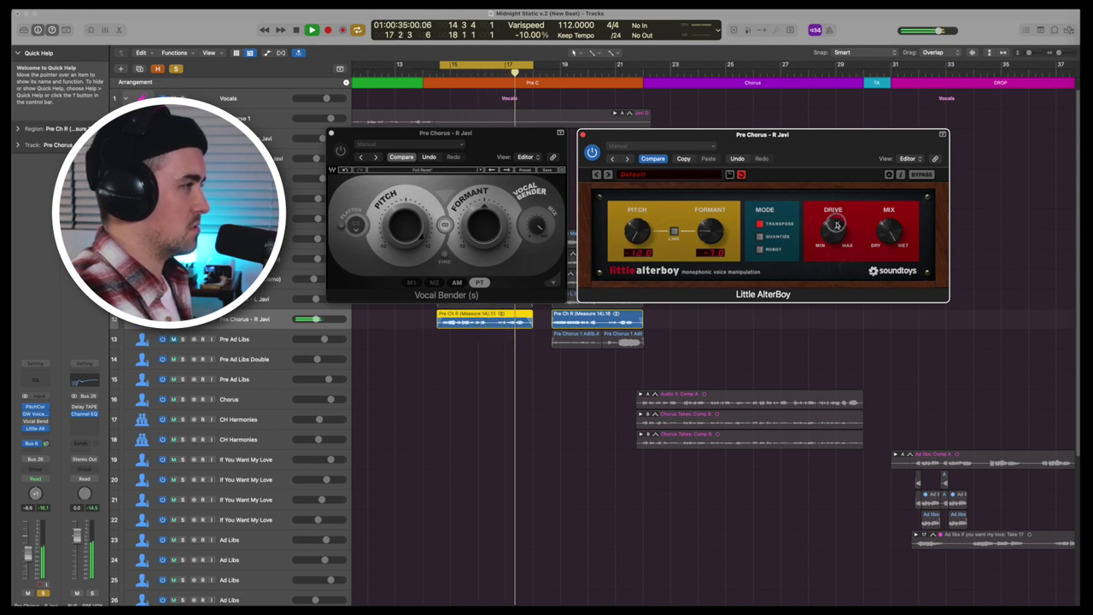
left_click_drag(835, 228, 835, 246)
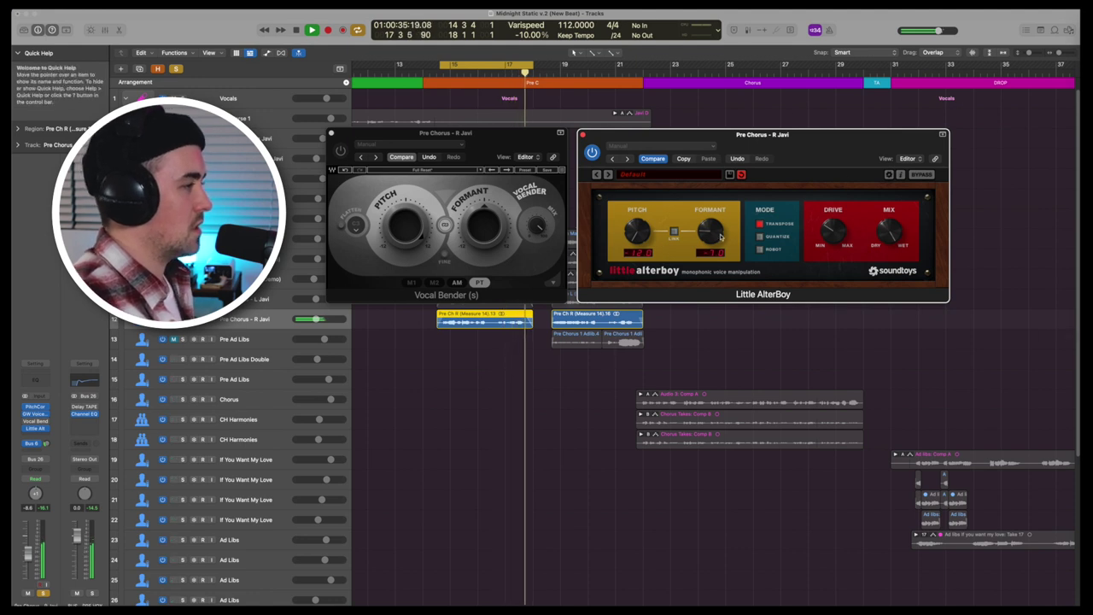
Step: Stop playback, expand Vocal Bender's modulation section, and show the M1 LFO modulator
left_click(555, 285)
key("space")
left_click(553, 284)
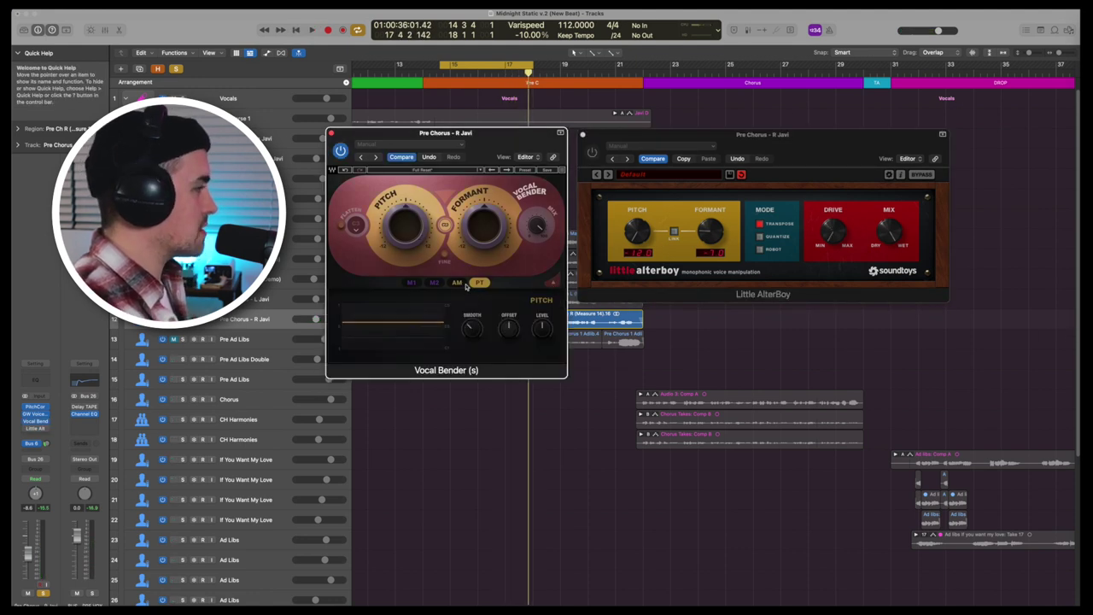
left_click(434, 283)
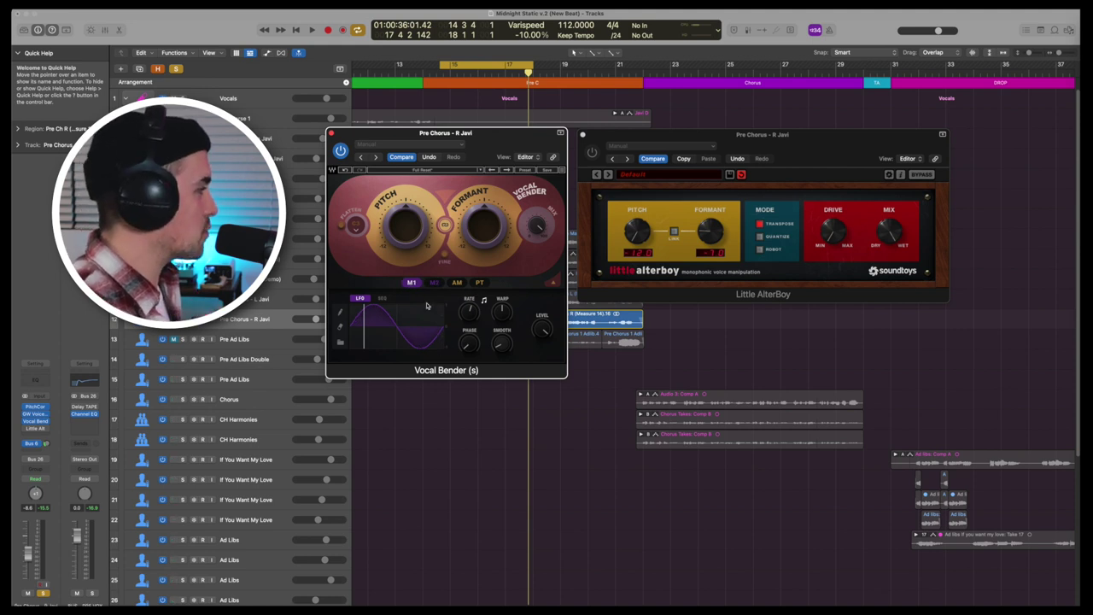
Step: Audition Vocal Bender's Fake Vibrato preset on the vocal, trying the pitch control and lowering the mix to about halfway
key("space")
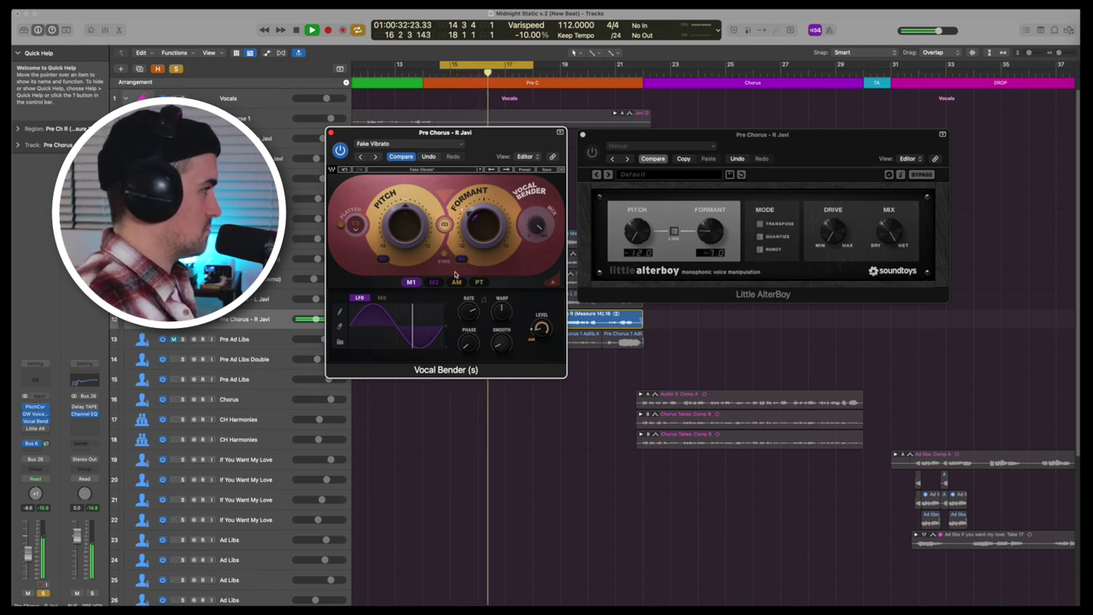
left_click_drag(410, 223, 410, 220)
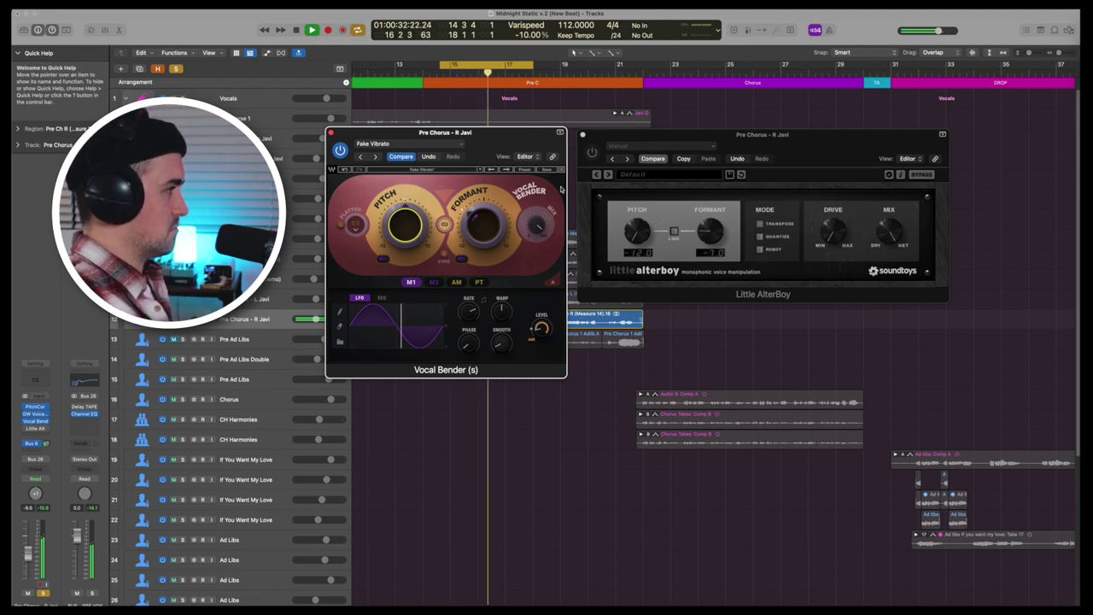
left_click_drag(536, 225, 536, 225)
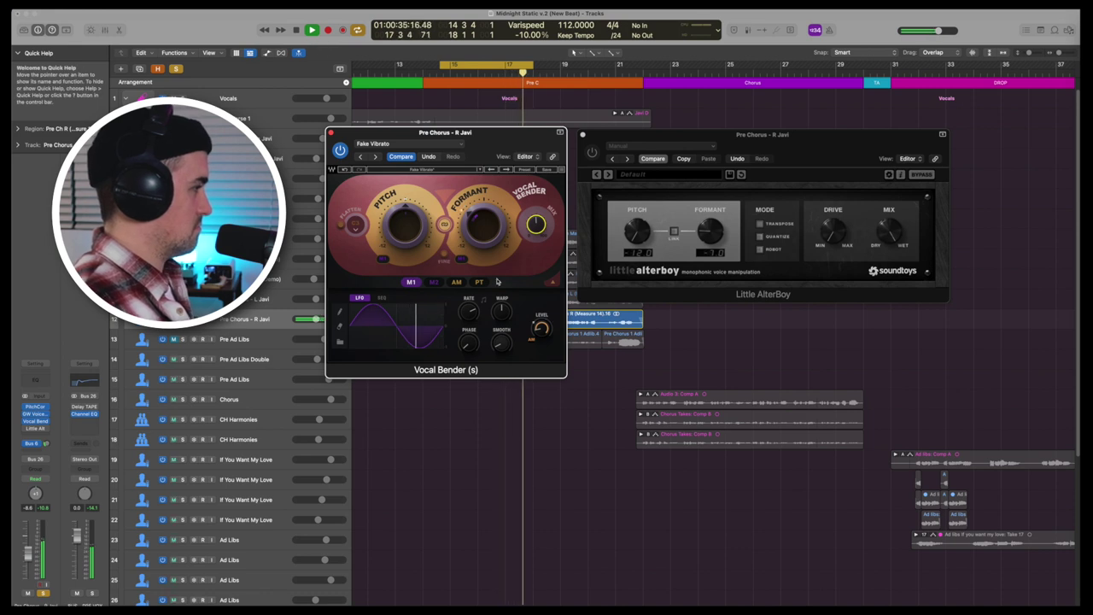
Step: Starting from Vocal Bender's Full Reset preset, modulate the formant with the AM amplitude and PT pitch modulators while the vocal plays
left_click(456, 281)
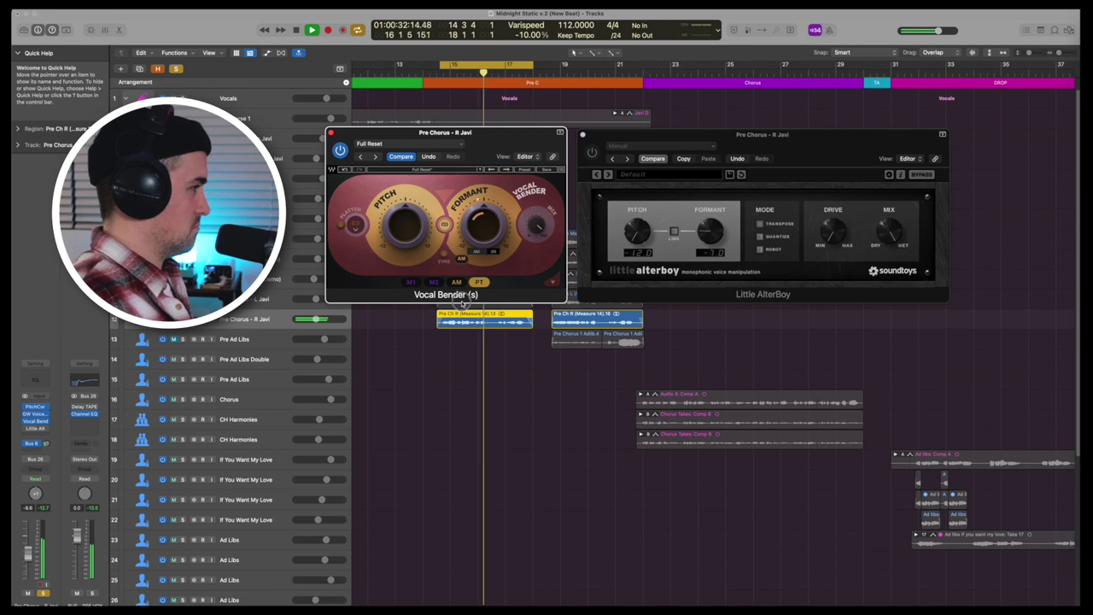
left_click(457, 282)
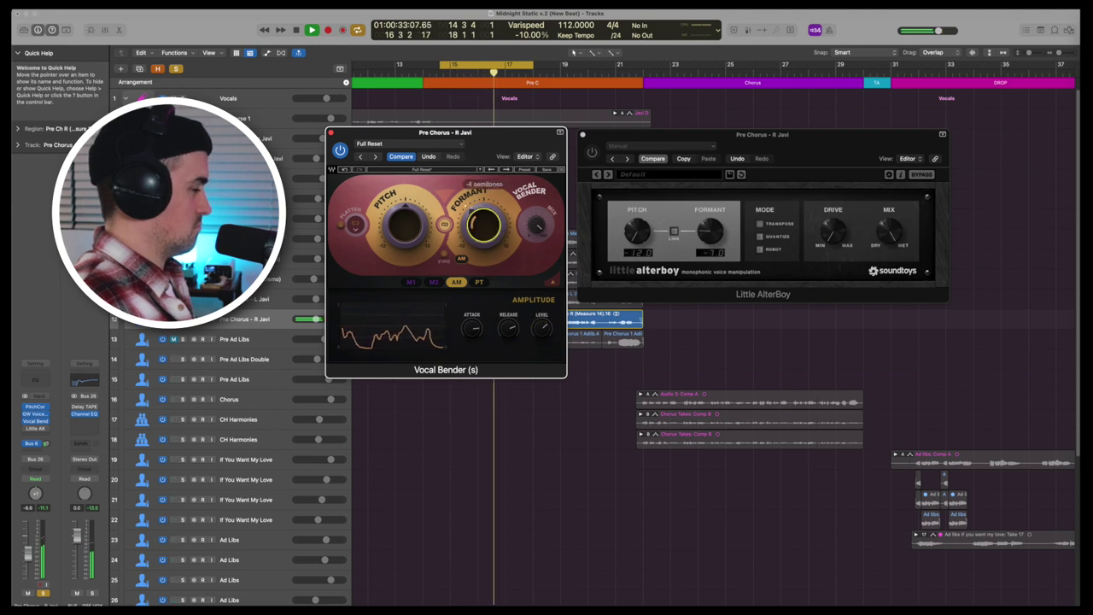
left_click_drag(483, 225, 483, 228)
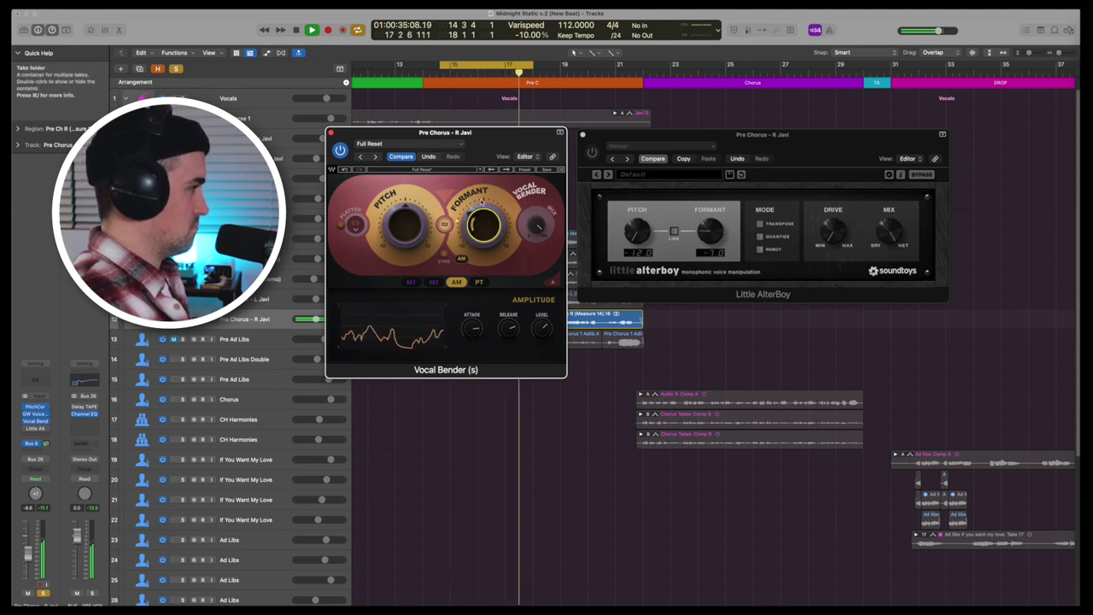
left_click(481, 282)
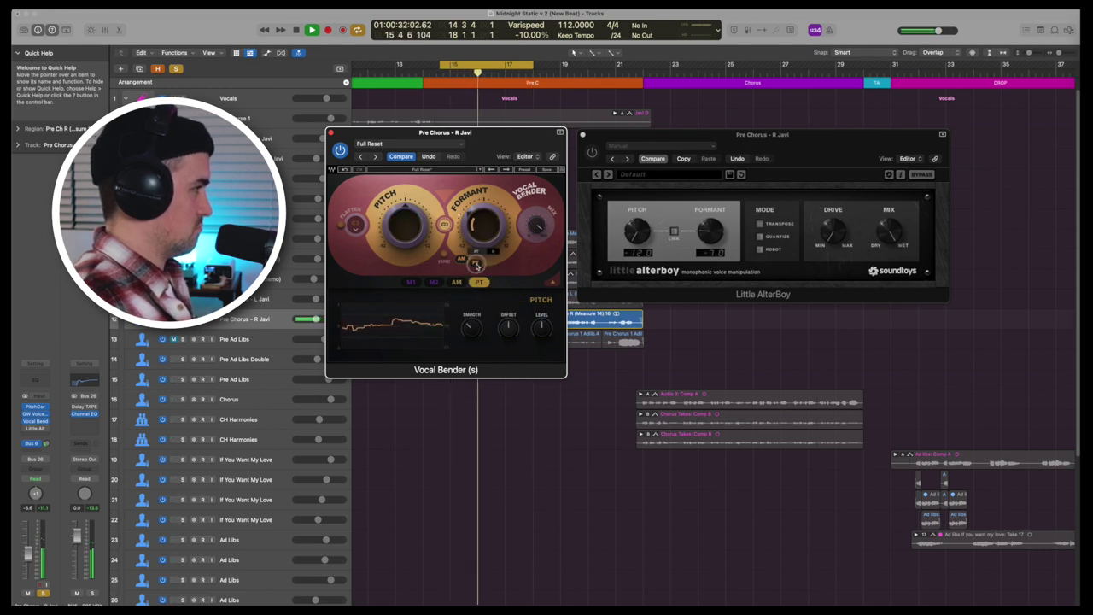
left_click_drag(476, 240, 477, 232)
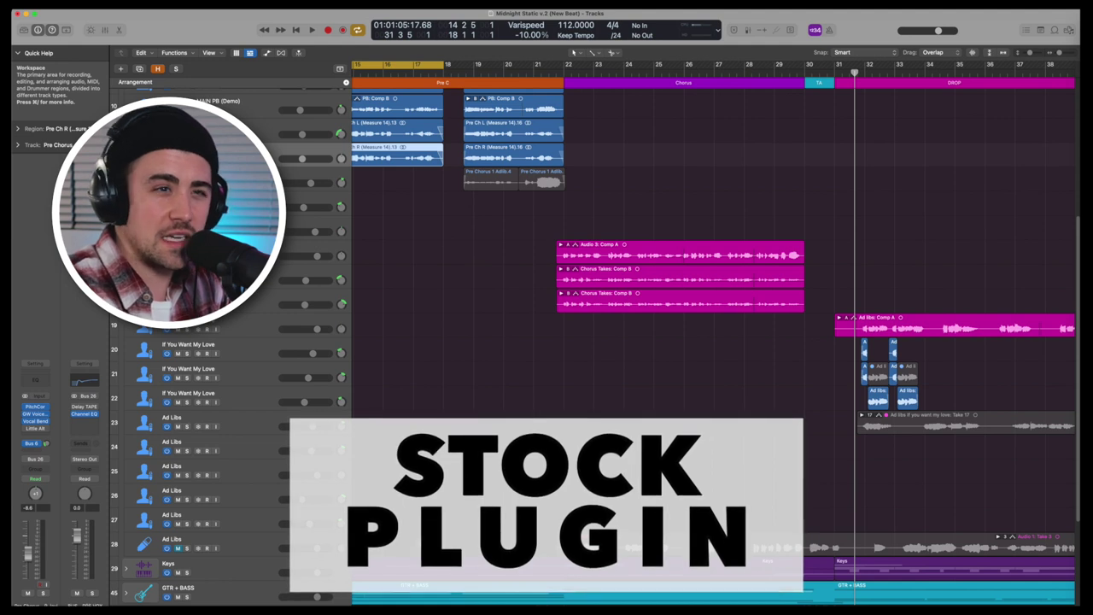
Step: Insert a stereo Vocal Transformer on the Pre Chorus R track and enlarge its window to 150%
left_click(97, 415)
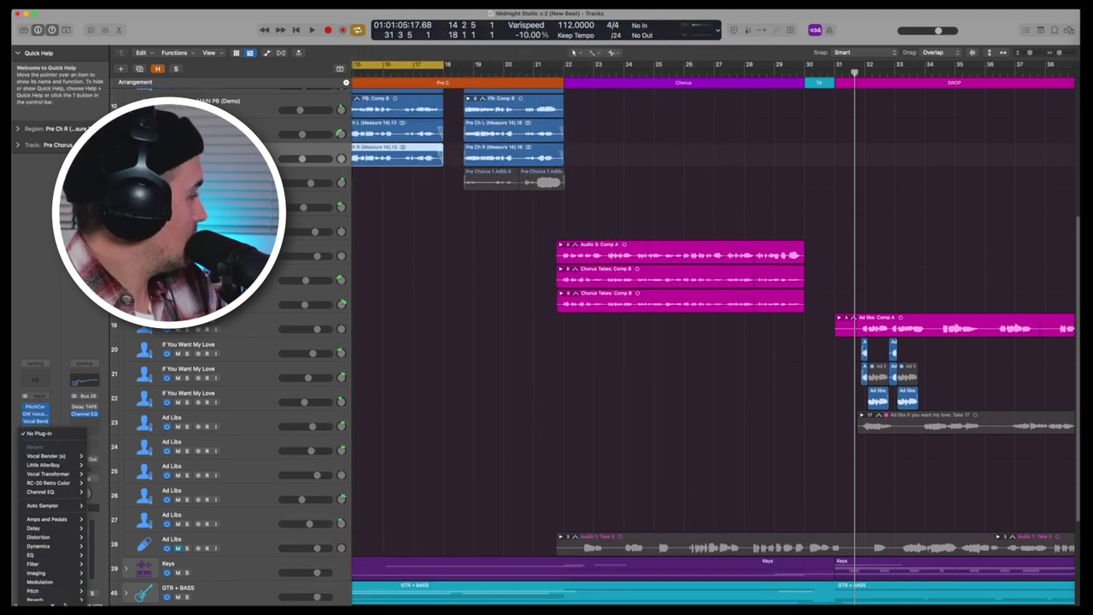
mouse_move(49, 549)
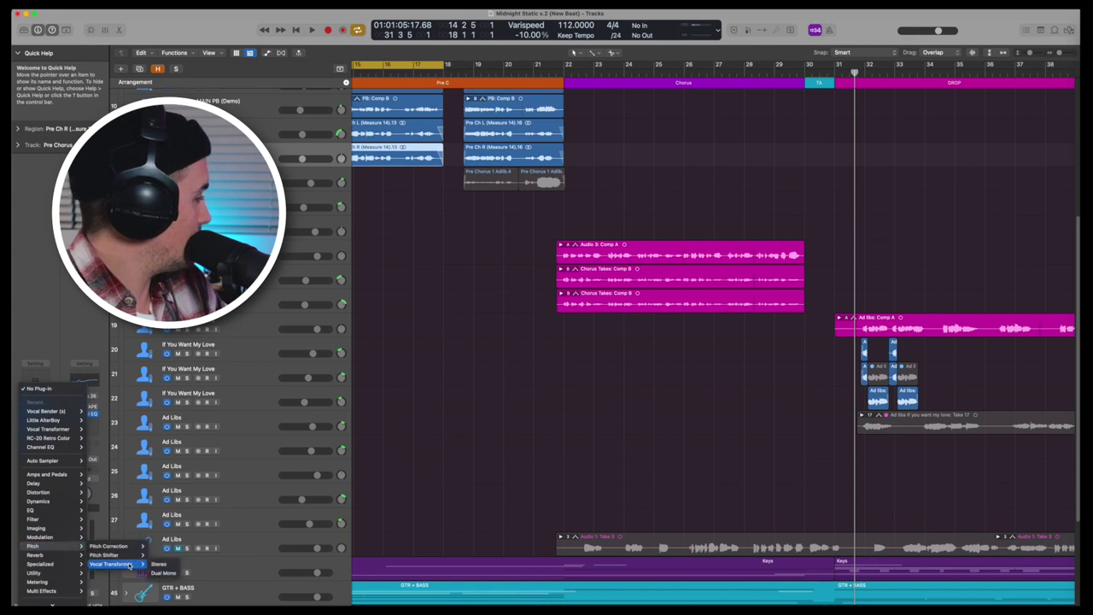
left_click(157, 564)
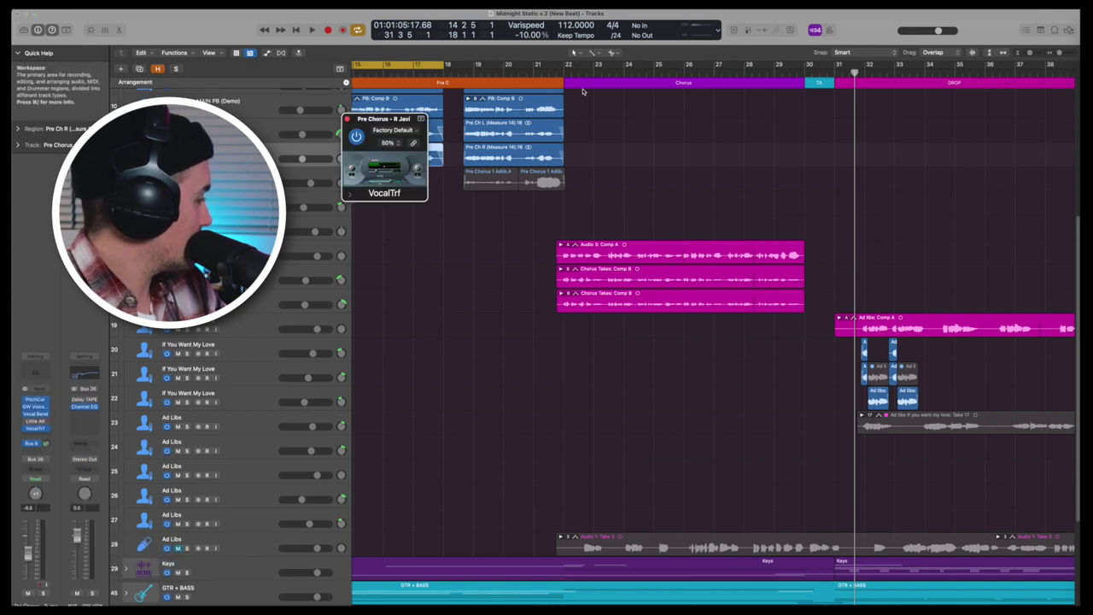
left_click(394, 142)
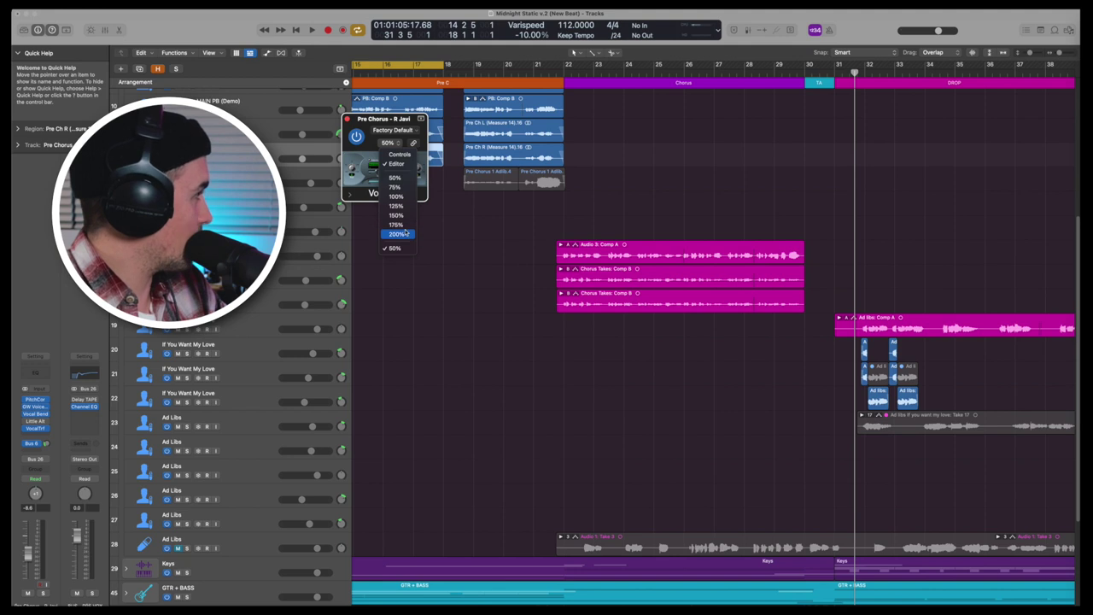
left_click(396, 215)
Step: Solo the Pre Chorus R track and audition Vocal Transformer, trying formant at +24 and -10 and pitch at +8
key("space")
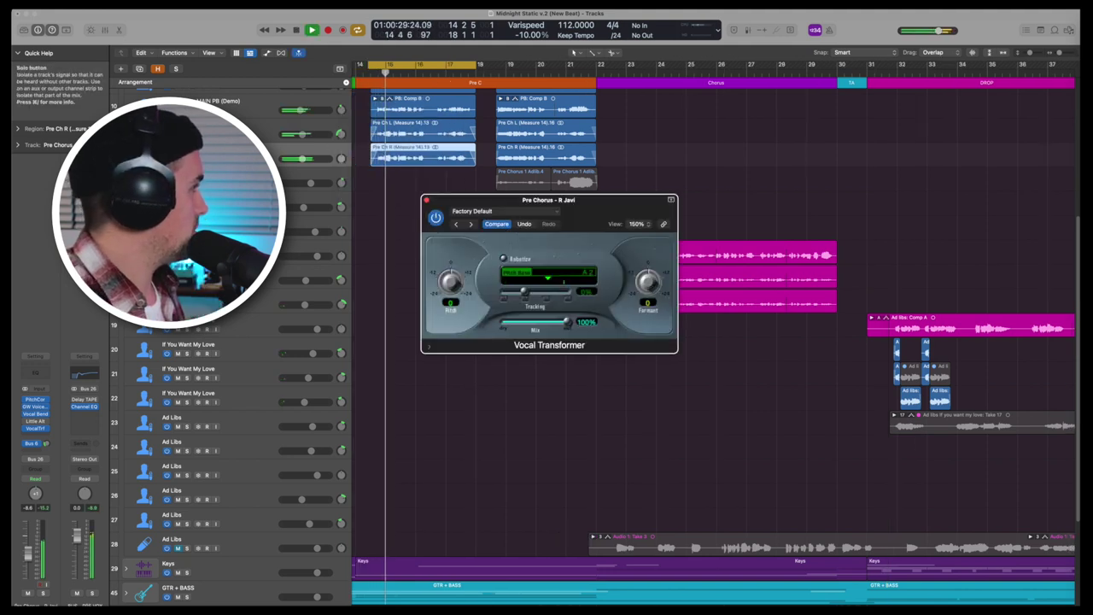
left_click(175, 68)
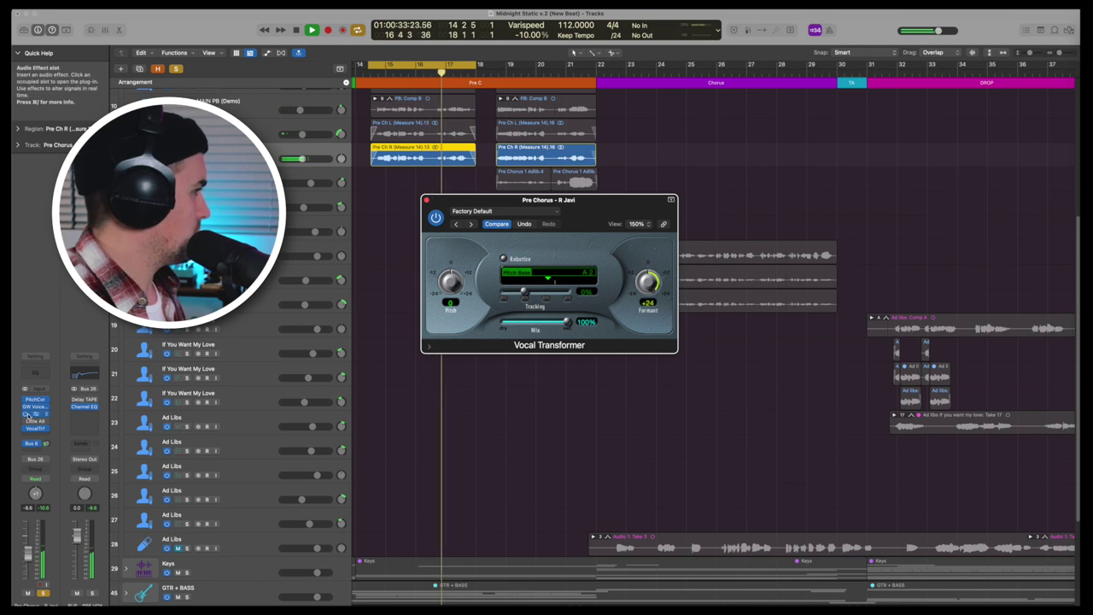
left_click_drag(645, 303, 639, 311)
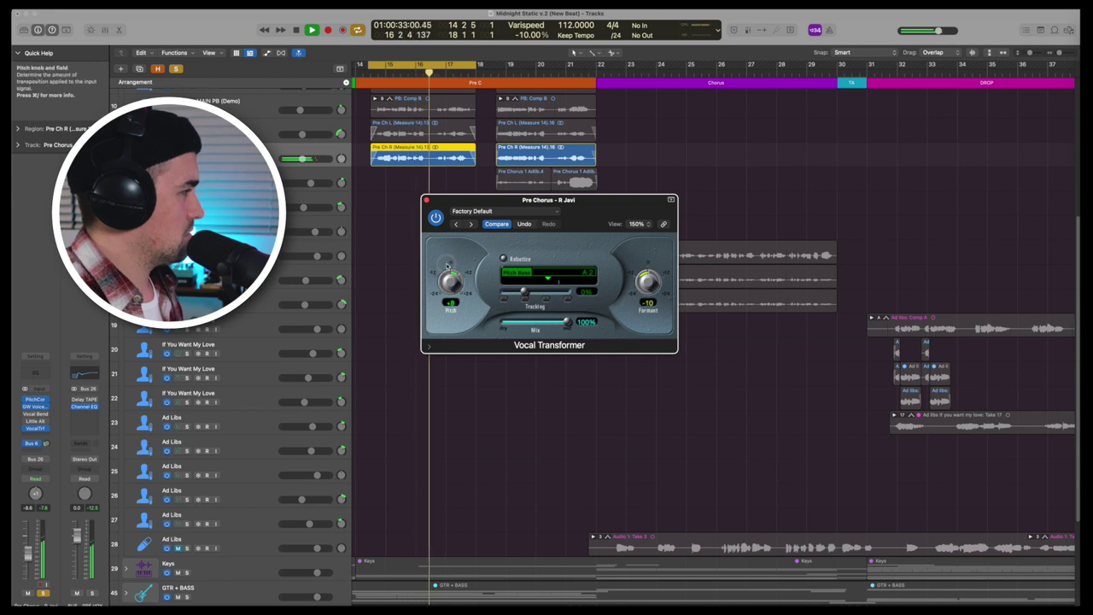
left_click_drag(647, 283, 646, 265)
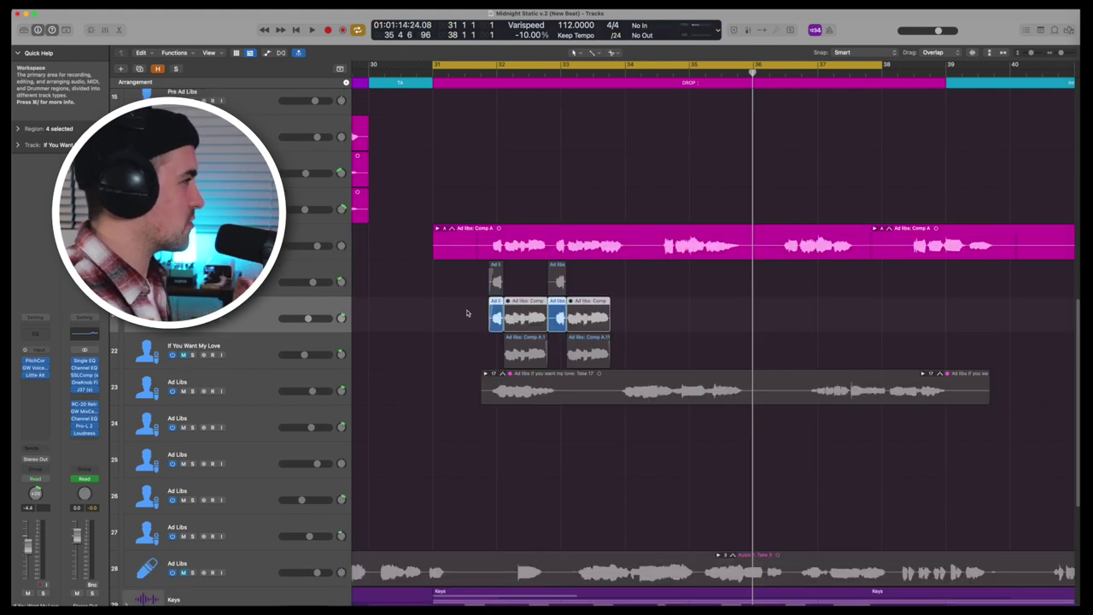
Step: Unmute the four selected ad-lib regions on track 21, If You Want My Love
left_click(466, 313)
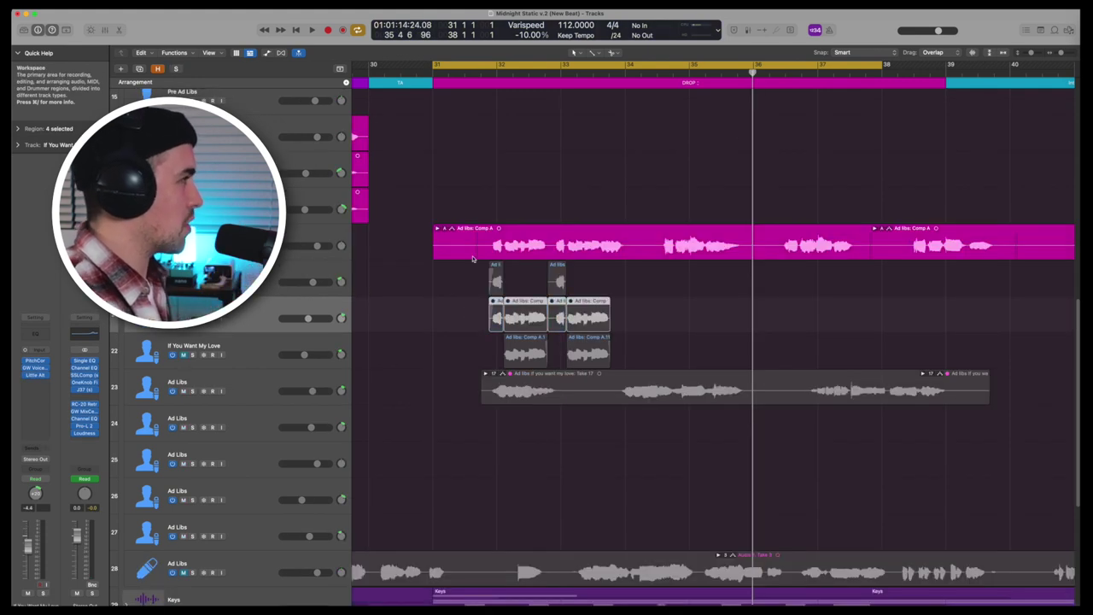
key("super+z")
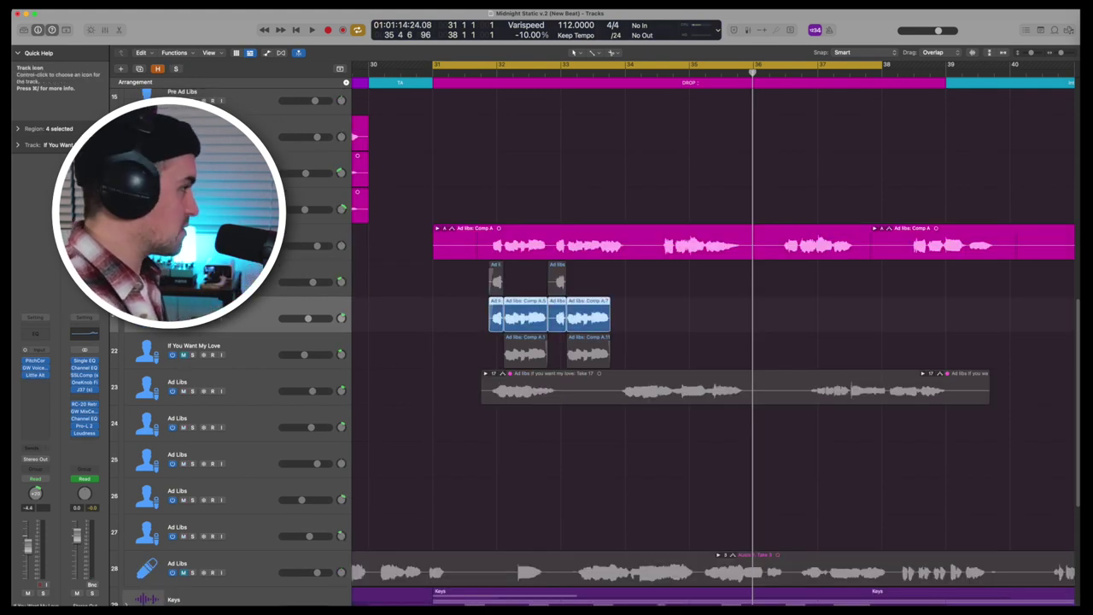
Step: Solo track 21 and audition its ad-libs through Little AlterBoy, setting the pitch to 3.0 and 5.0, and rewind
left_click(192, 317)
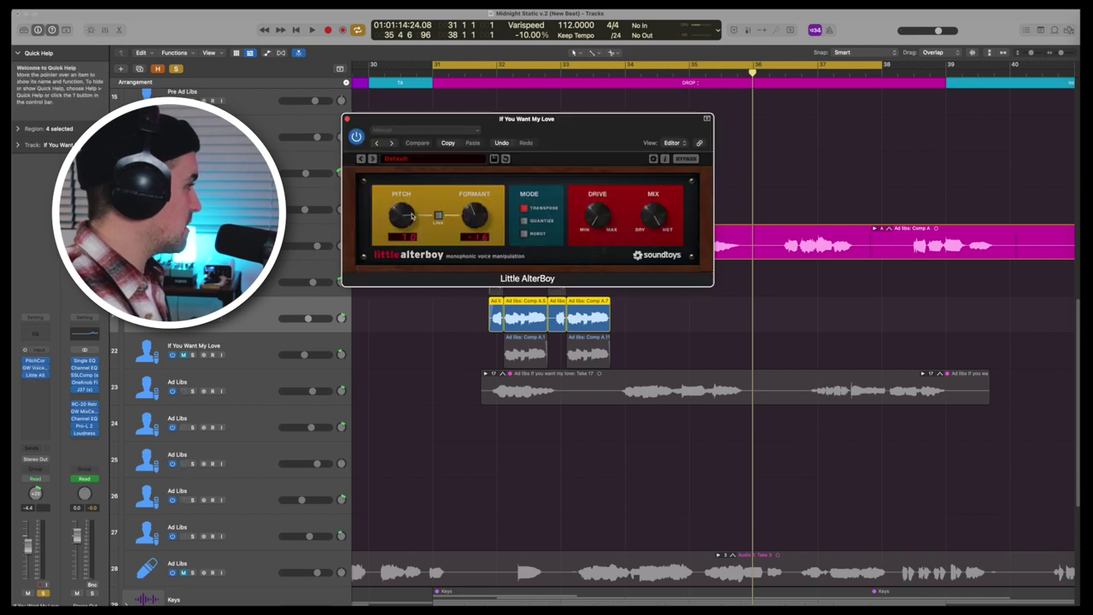
key("space")
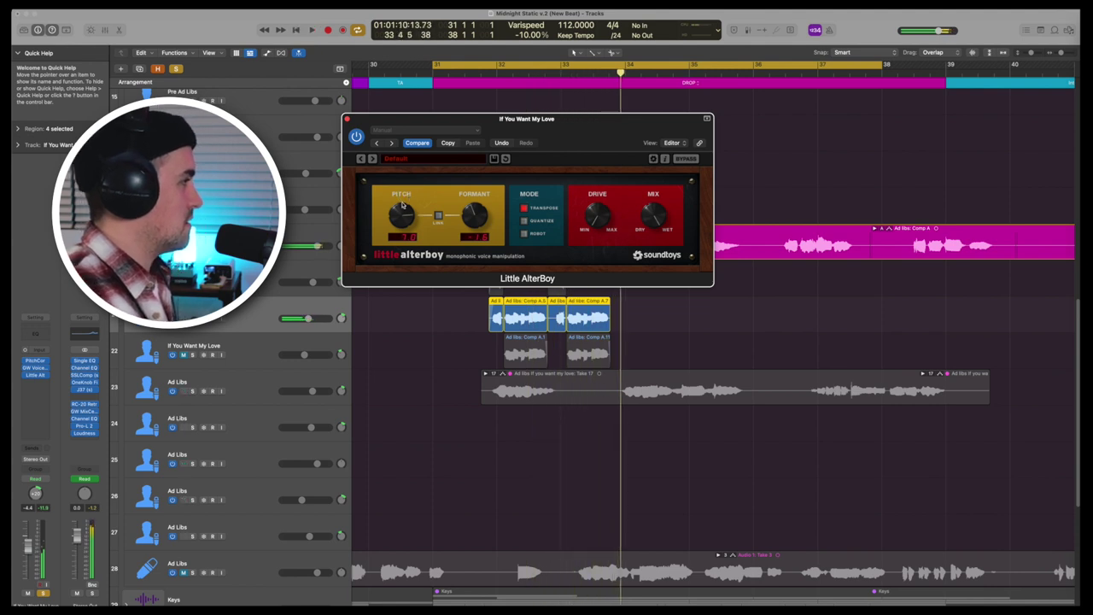
key("space")
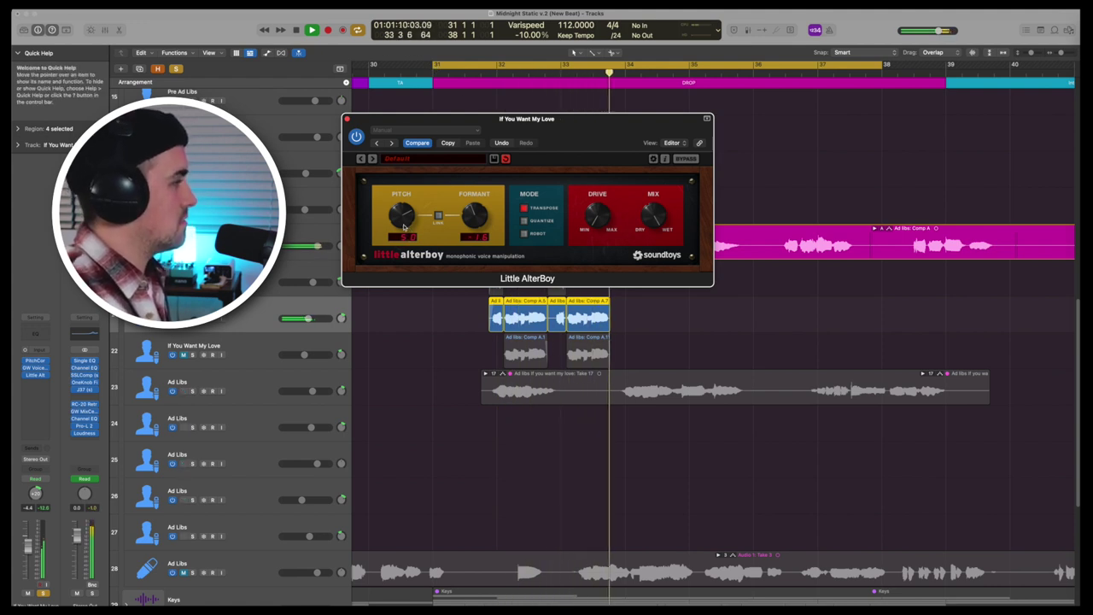
key("comma")
key("comma")
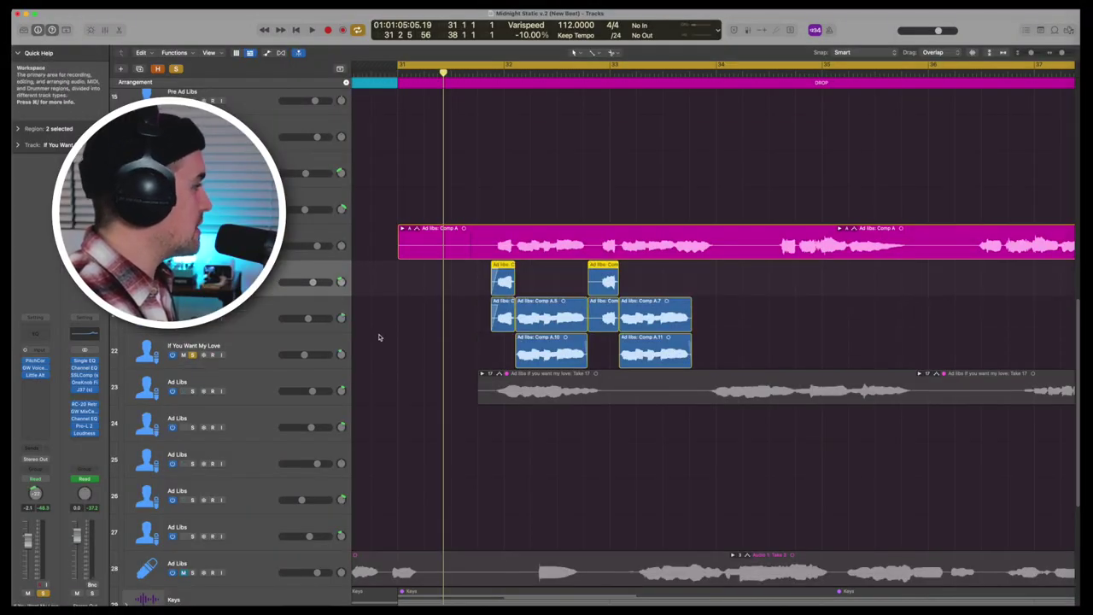
Step: Mute regions Comp A.5 and Comp A.7 on track 21, play the layered ad-libs, and clear the solo on track 22
left_click(649, 317)
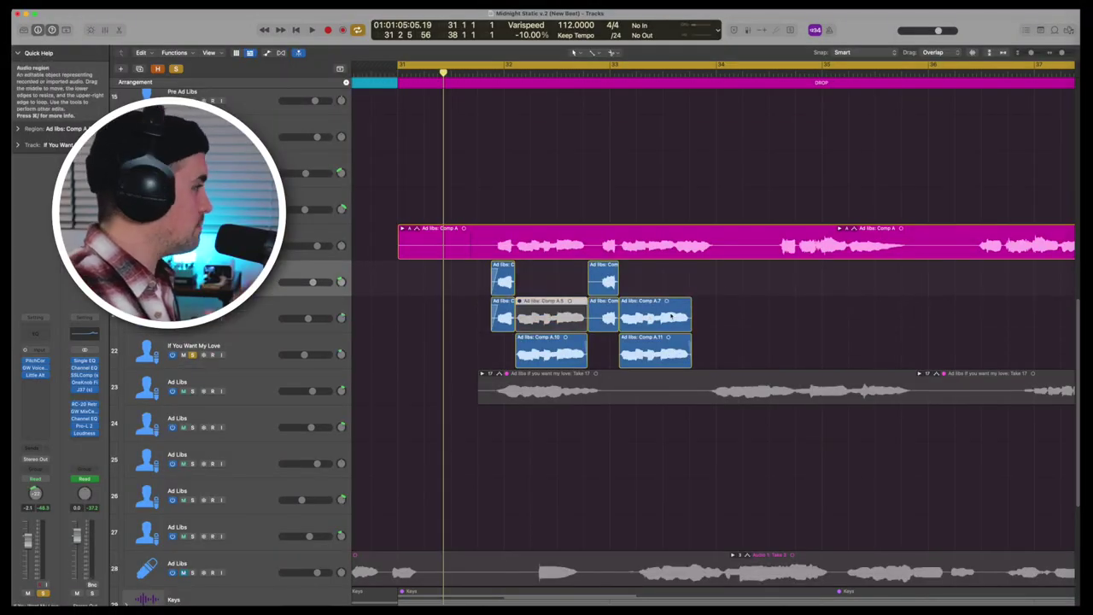
key("space")
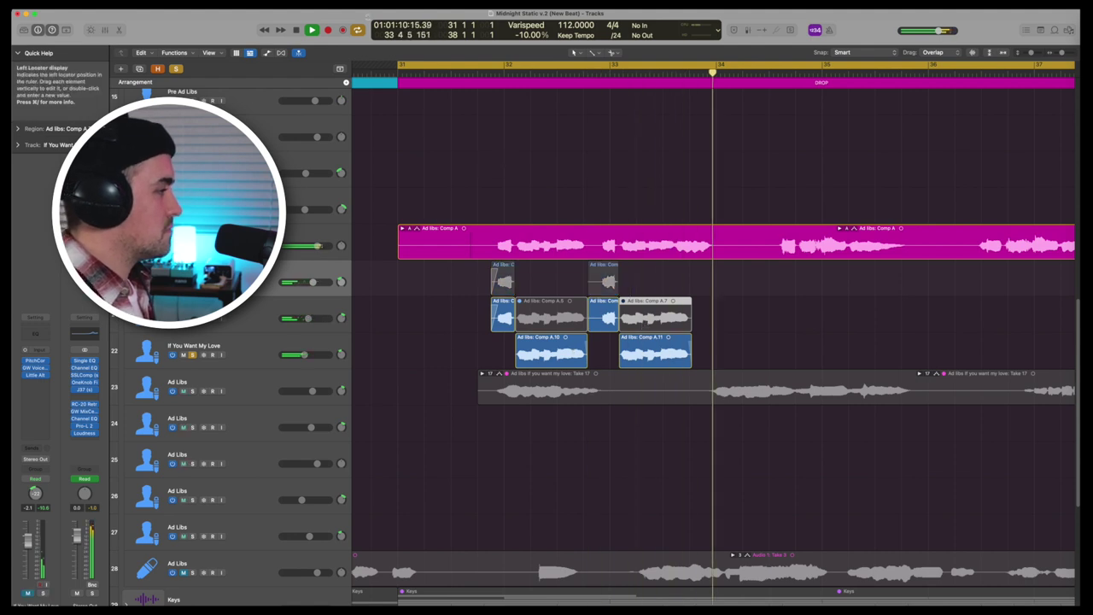
key("s")
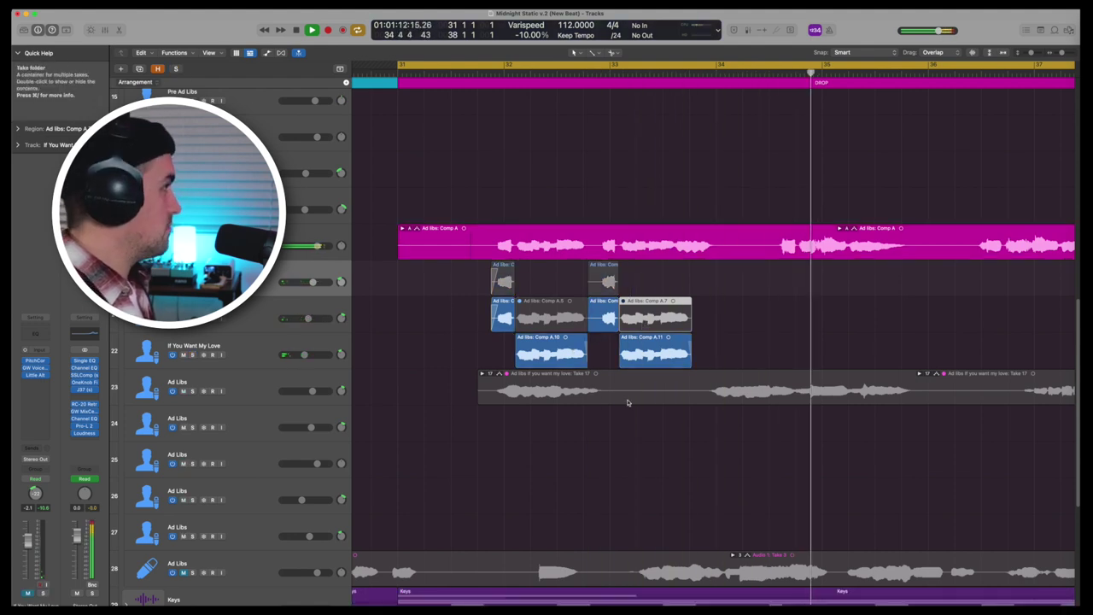